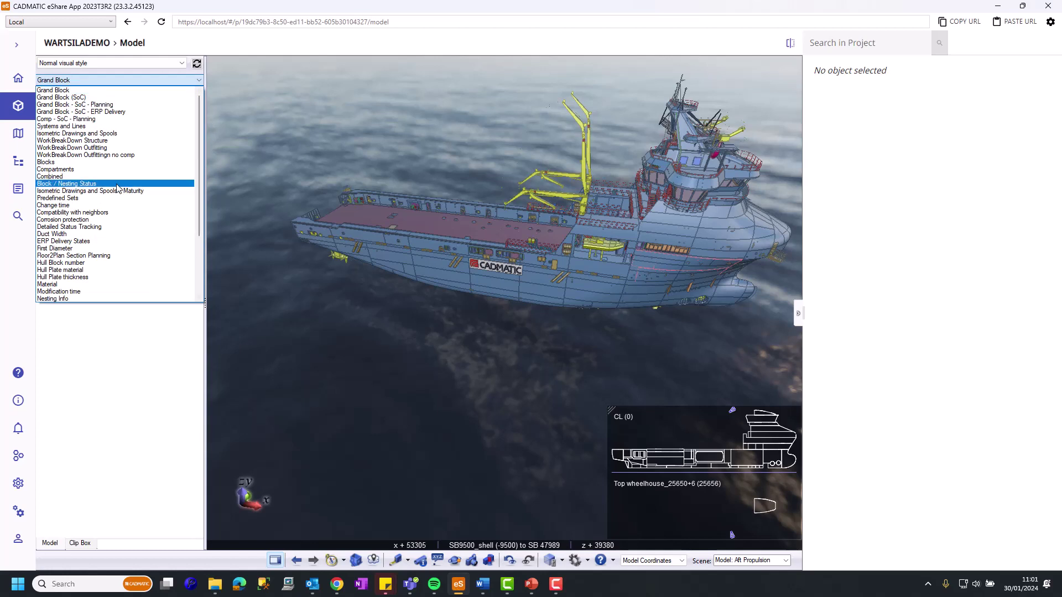
- Group the model tree by Block / Nesting Status and display only block S_103
click(54, 187)
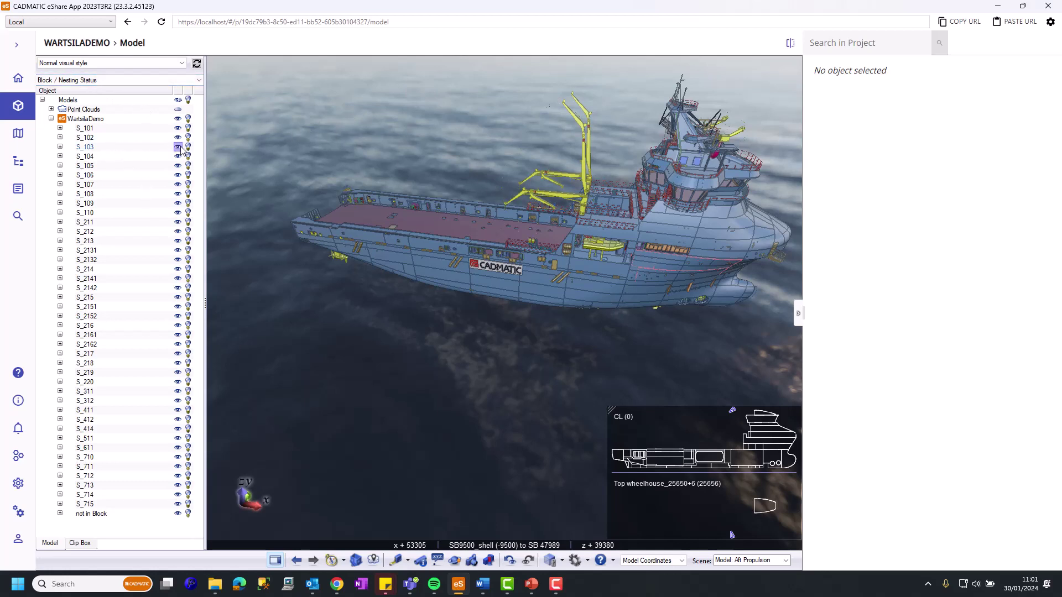
click(177, 109)
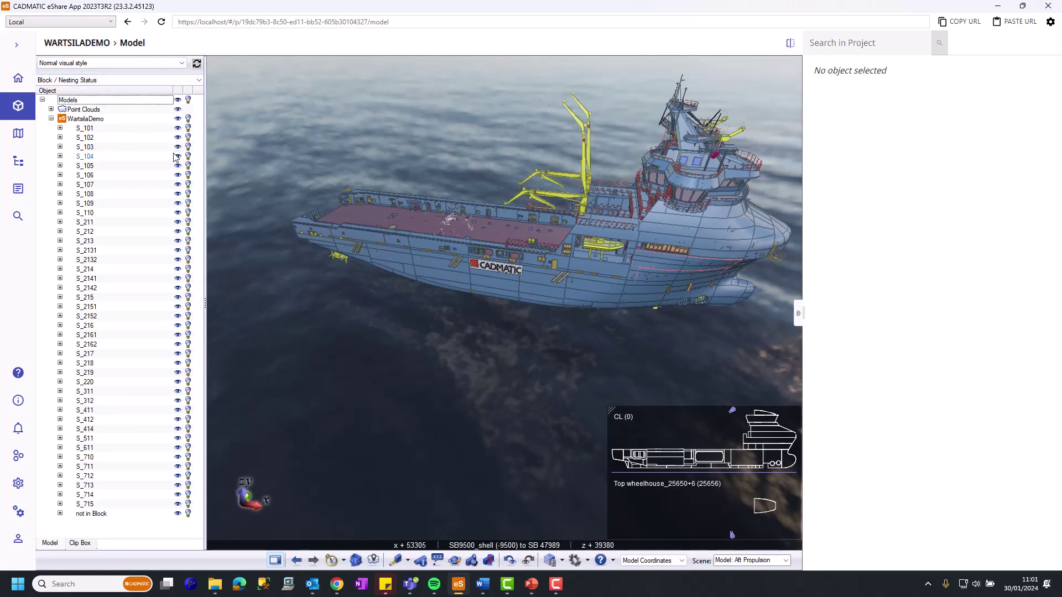
click(178, 99)
click(178, 147)
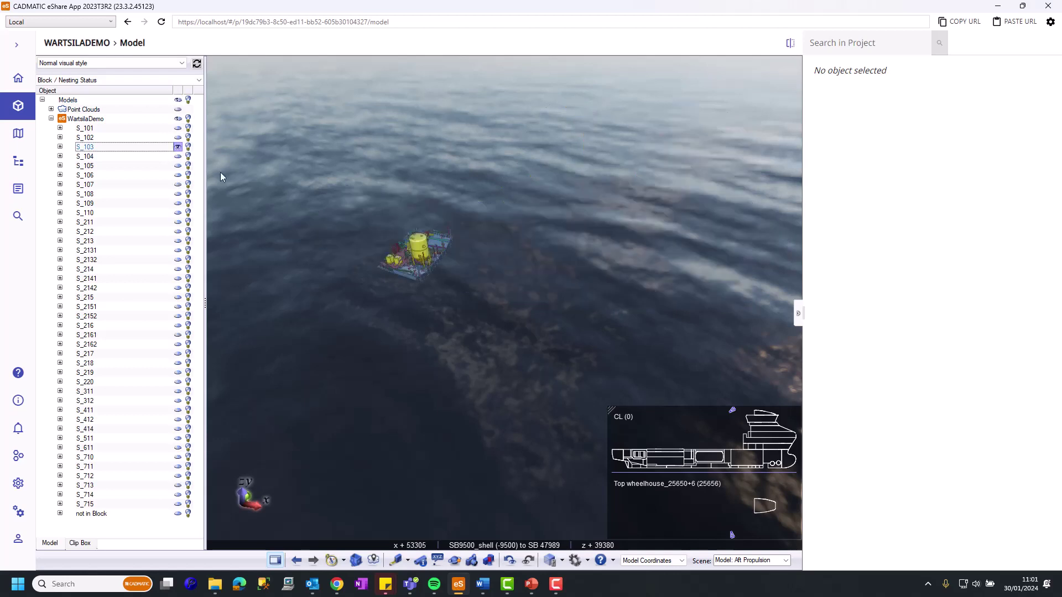
middle_drag(503, 279, 423, 254)
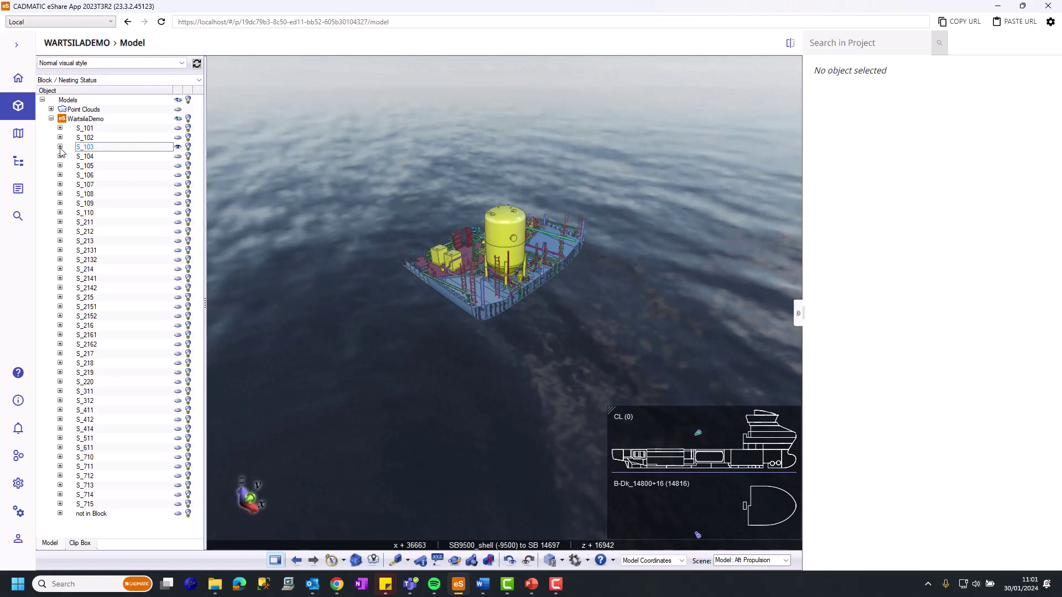
- Expand block S_103 into its nesting statuses and hide its Not Nested parts
click(61, 147)
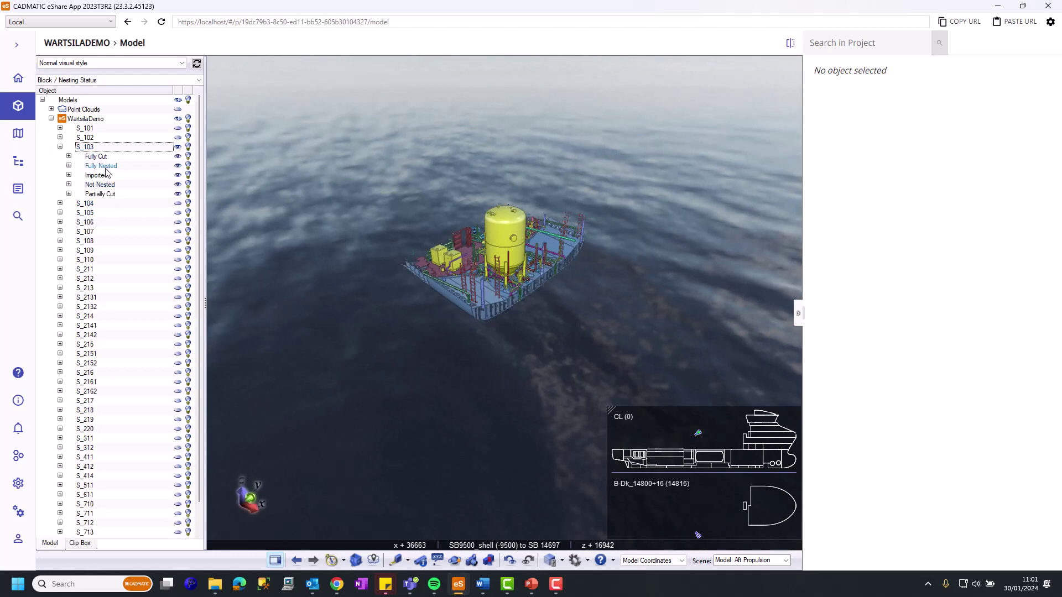
click(145, 185)
click(177, 189)
drag(531, 294, 565, 329)
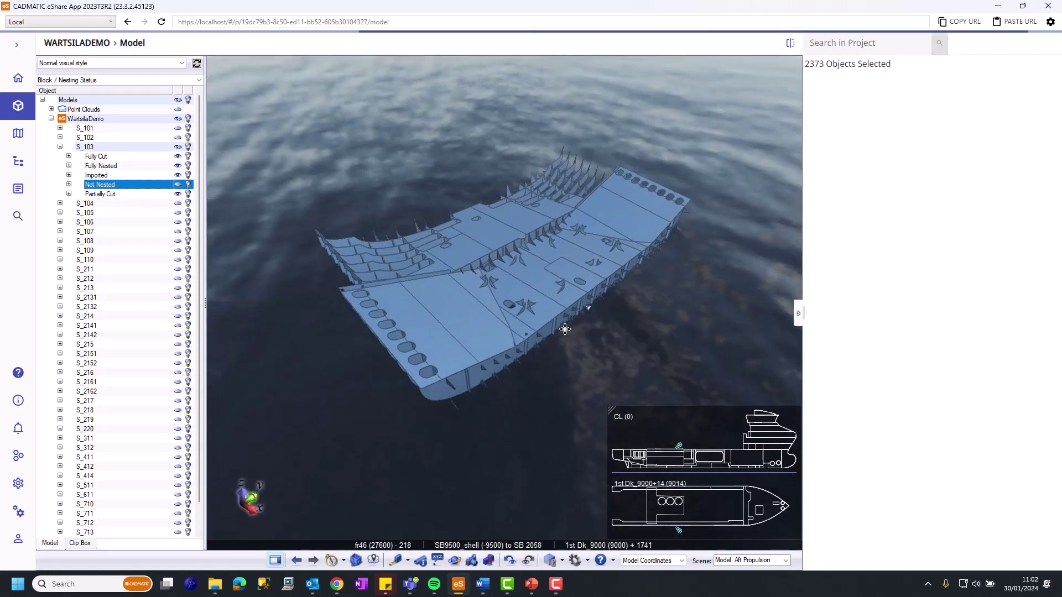
click(118, 166)
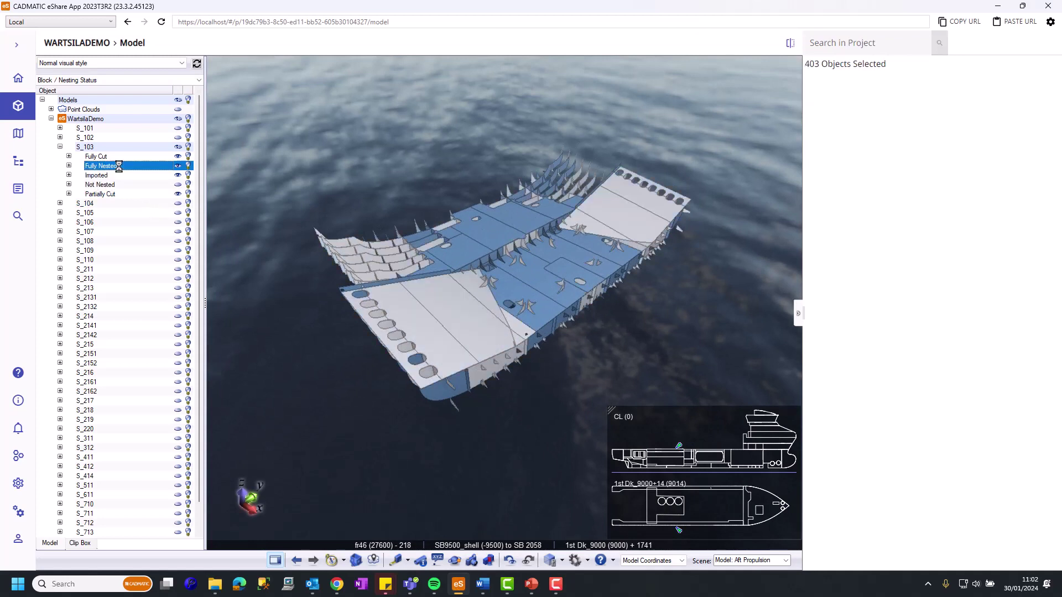
click(68, 166)
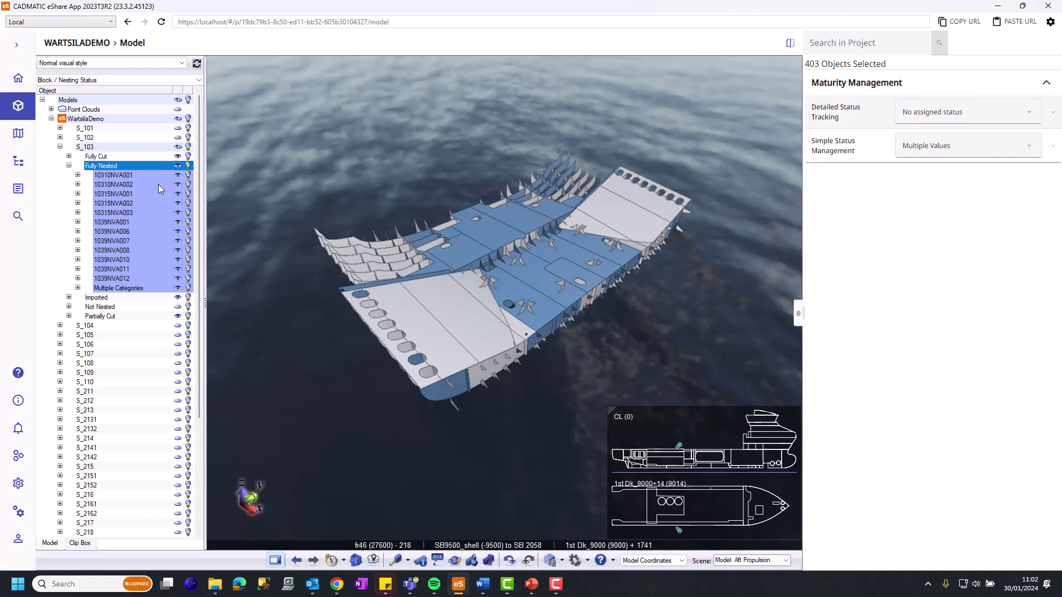
click(111, 165)
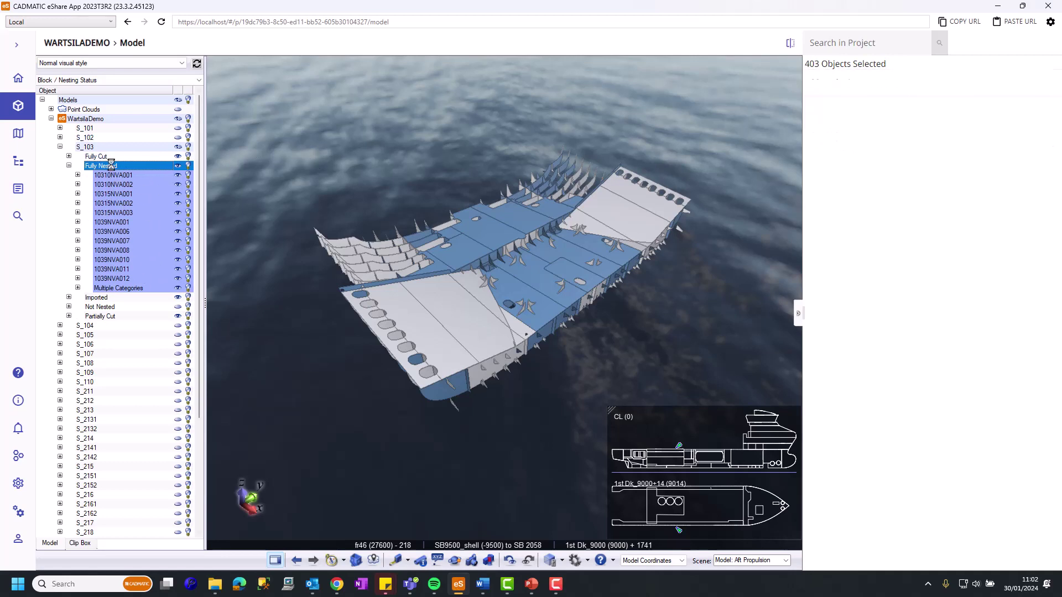
click(131, 203)
click(78, 203)
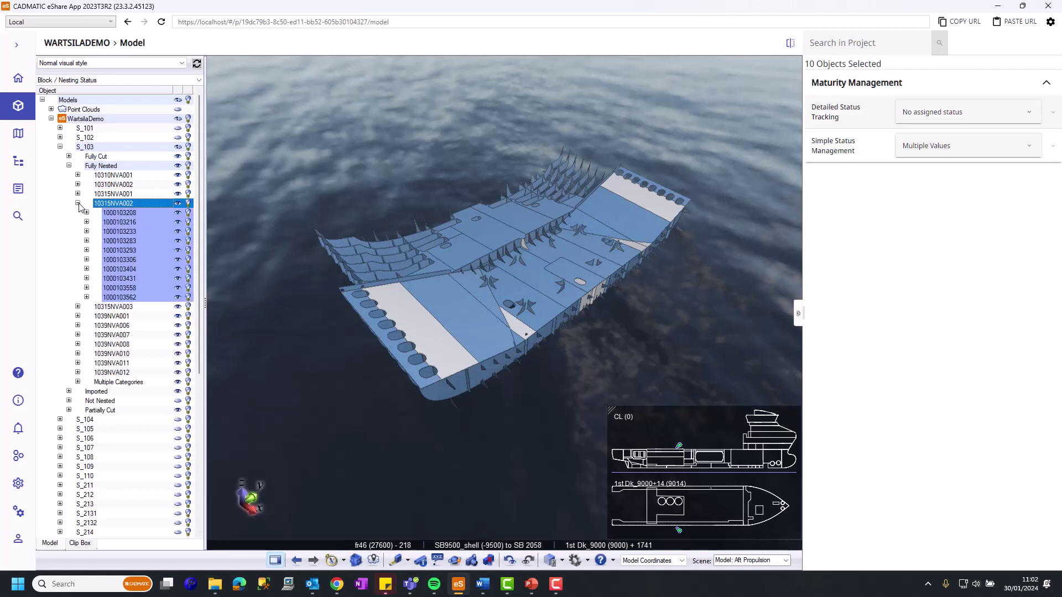
click(131, 232)
click(86, 231)
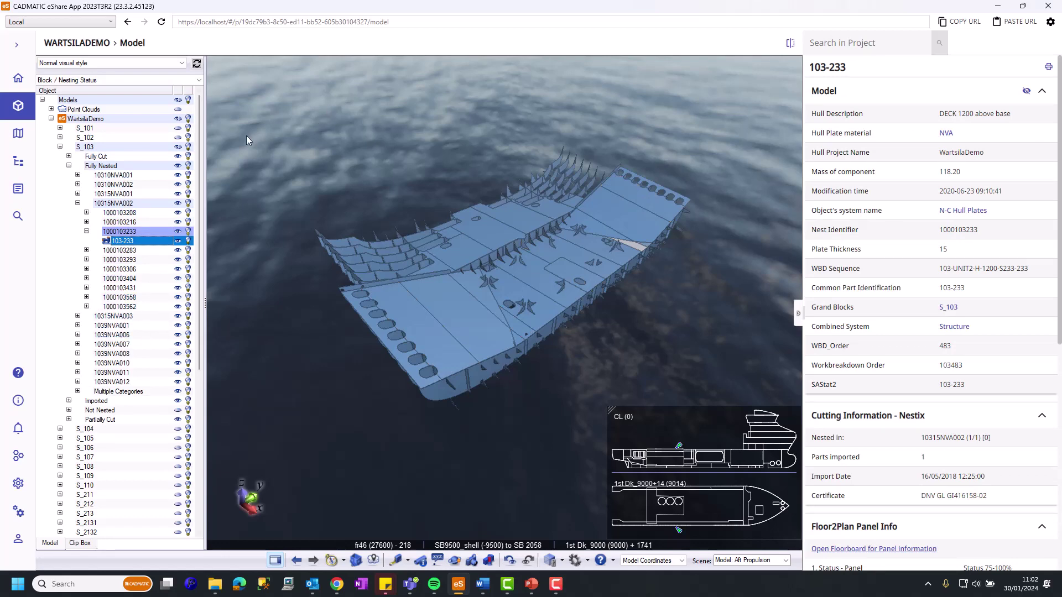
- Colour the model with the Nesting Info visual style, clear the selection and collapse the Fully Nested branch
click(133, 63)
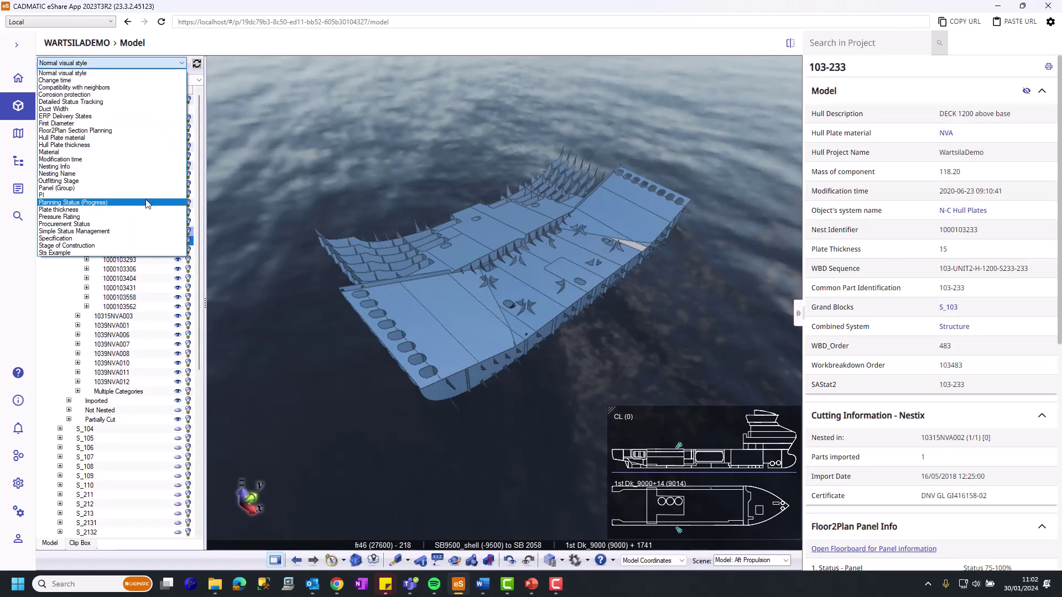
click(141, 166)
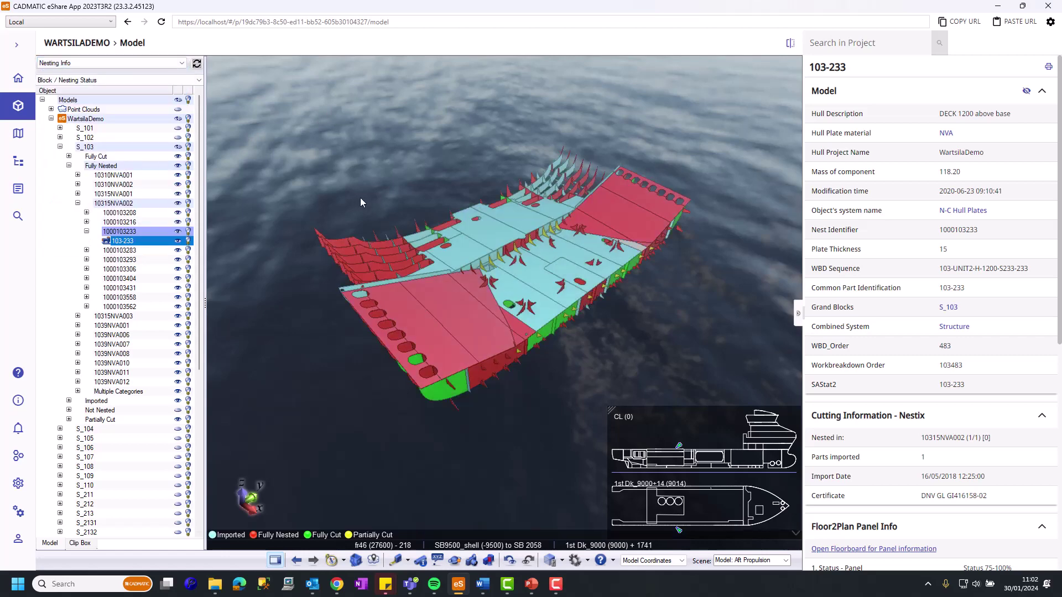
click(309, 136)
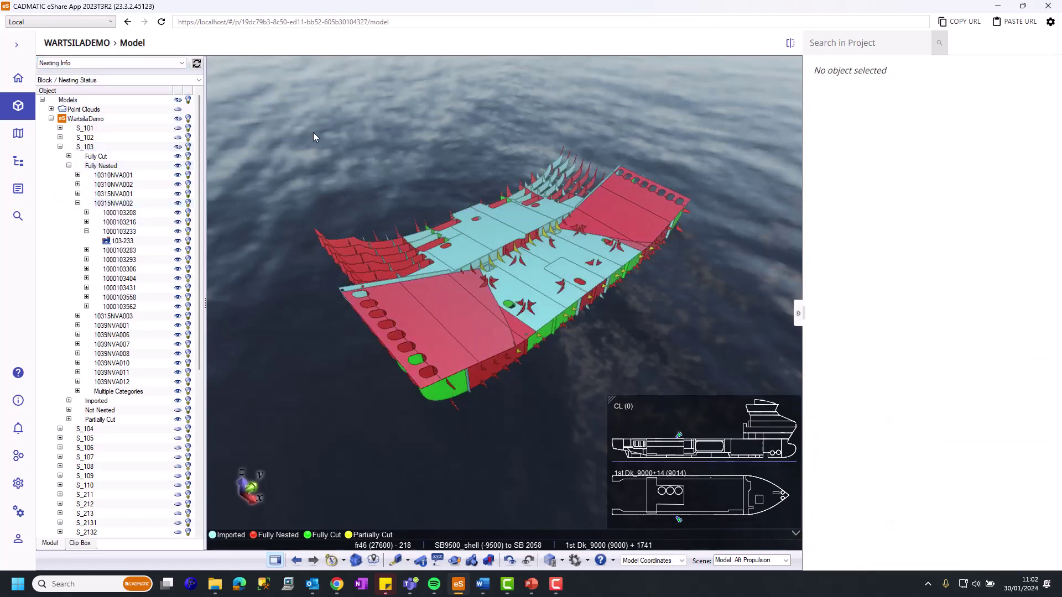
click(78, 203)
click(68, 165)
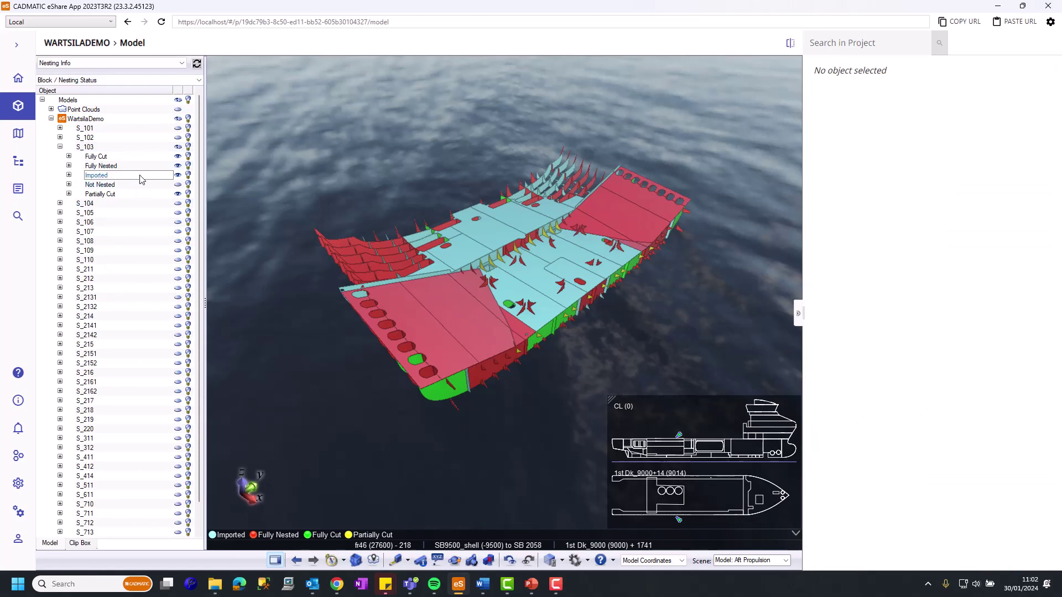
- Isolate the Fully Cut parts of block S_103, and switch the display to only its Fully Nested parts
click(115, 157)
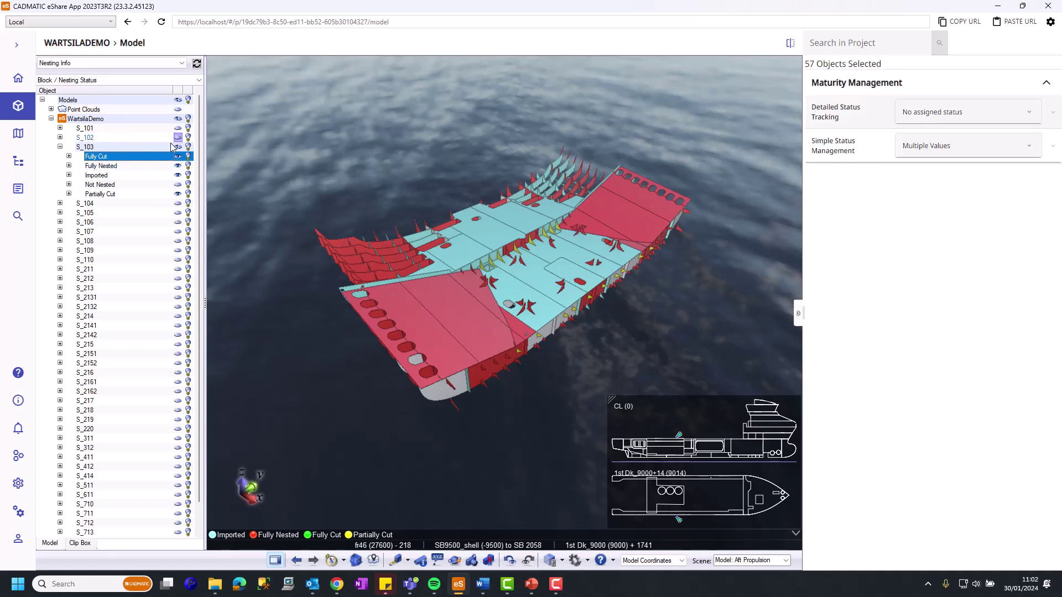
right_click(142, 156)
click(209, 198)
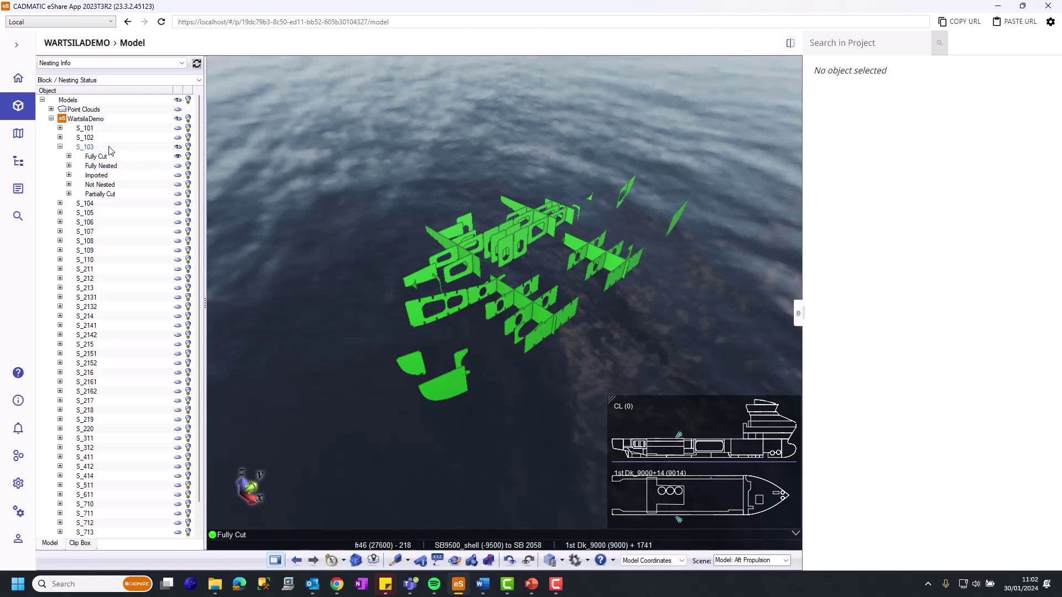
click(178, 156)
click(178, 165)
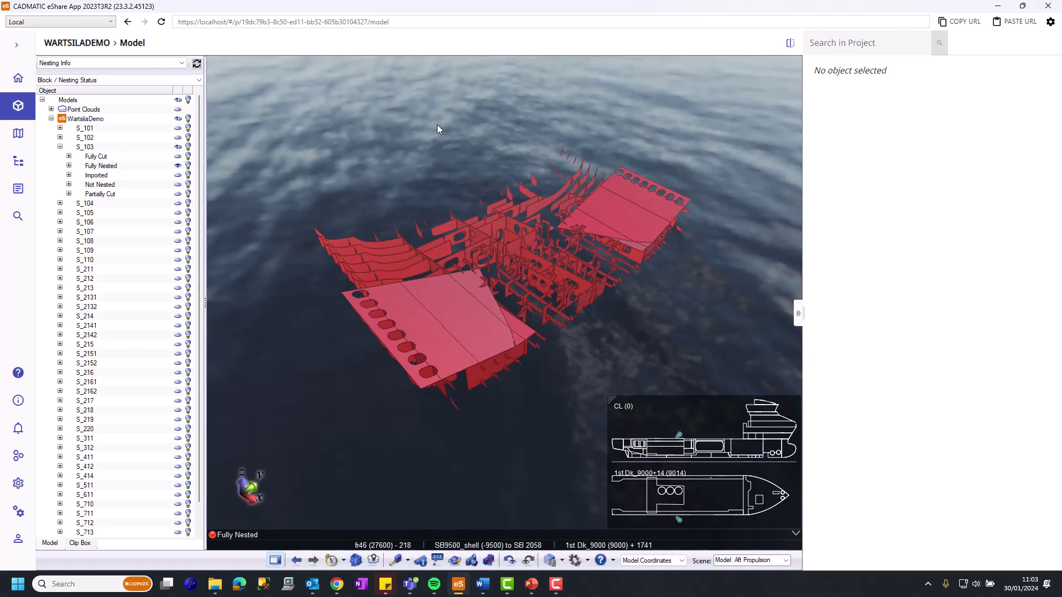
- Make all models visible and group the tree by Grand Block - SoC - Planning
click(179, 101)
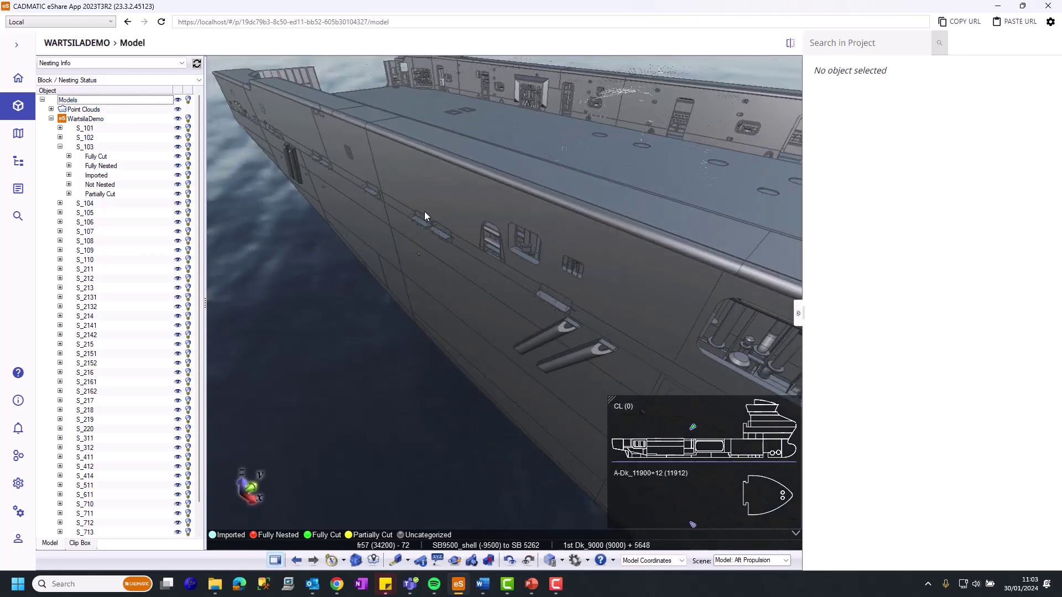
click(83, 81)
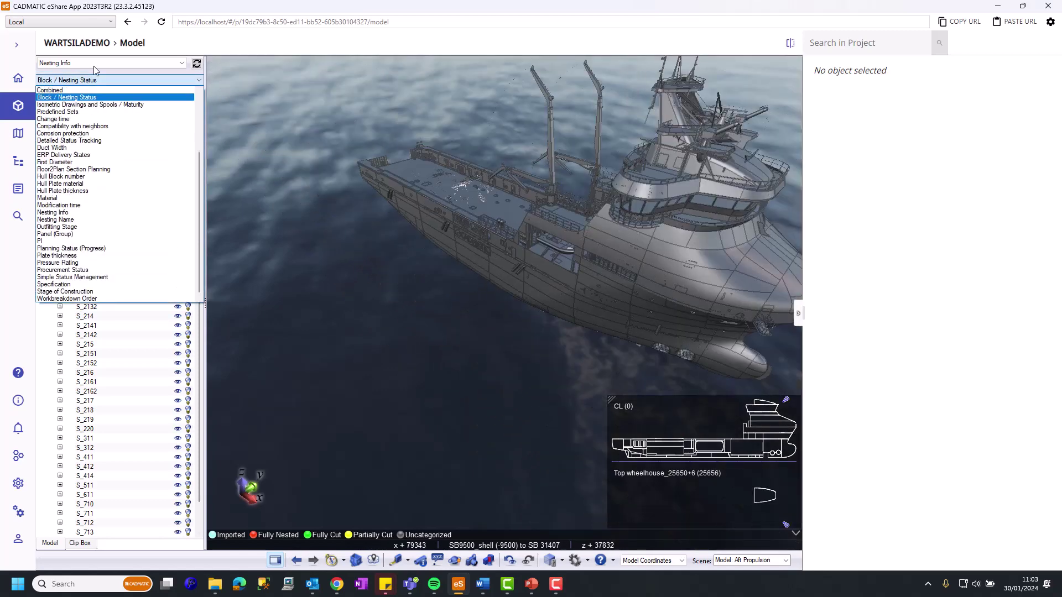
drag(201, 196, 195, 110)
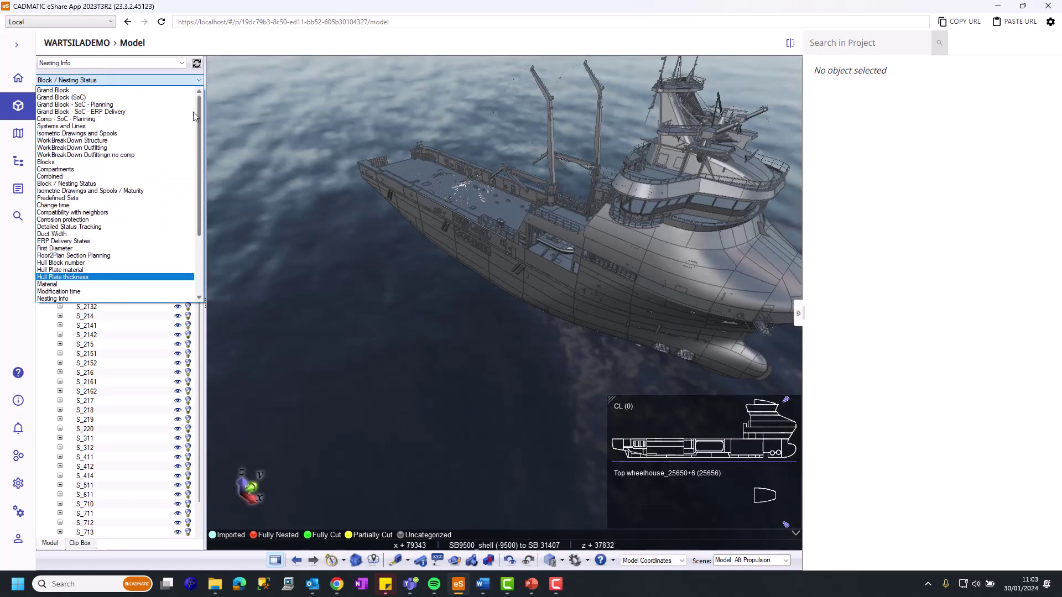
click(132, 105)
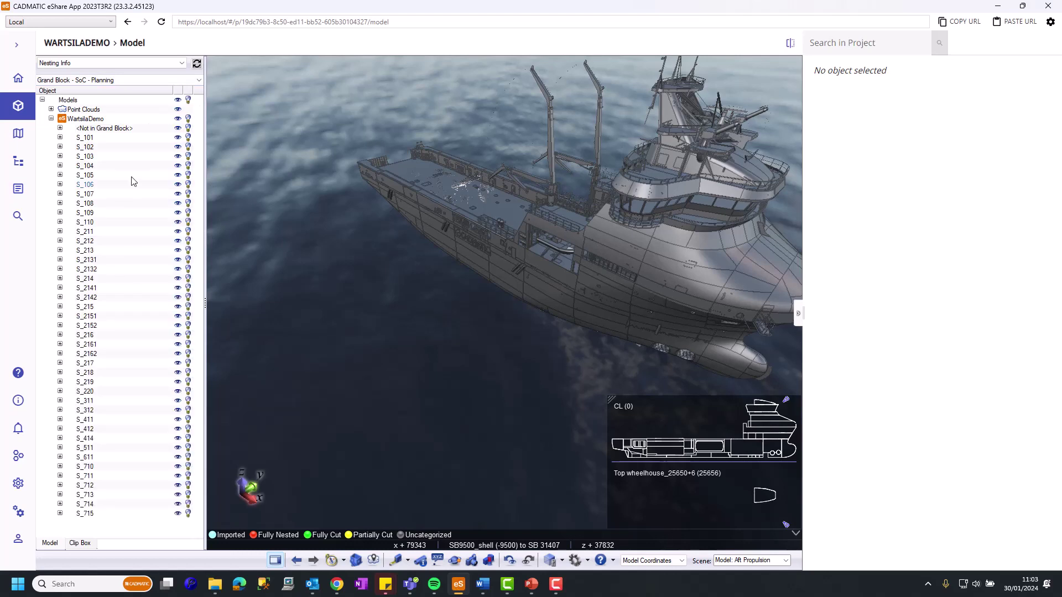
- Examine the Early Late Warning items under S_103's SoC 050 (Block Outfit), expanding the Fresh Water Cargo and Fuel Oil Cargo systems
click(59, 157)
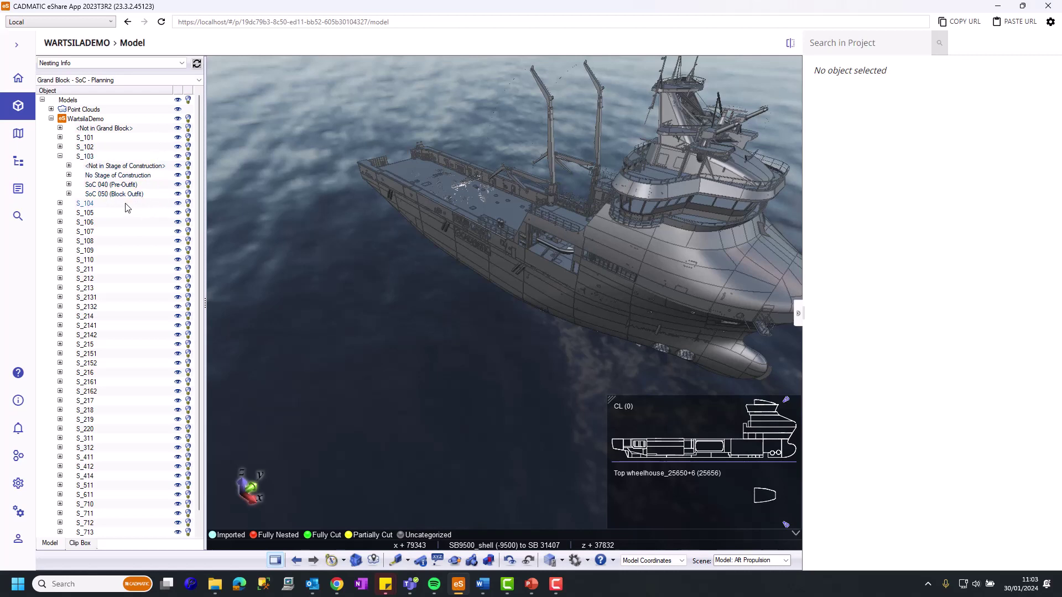
click(69, 194)
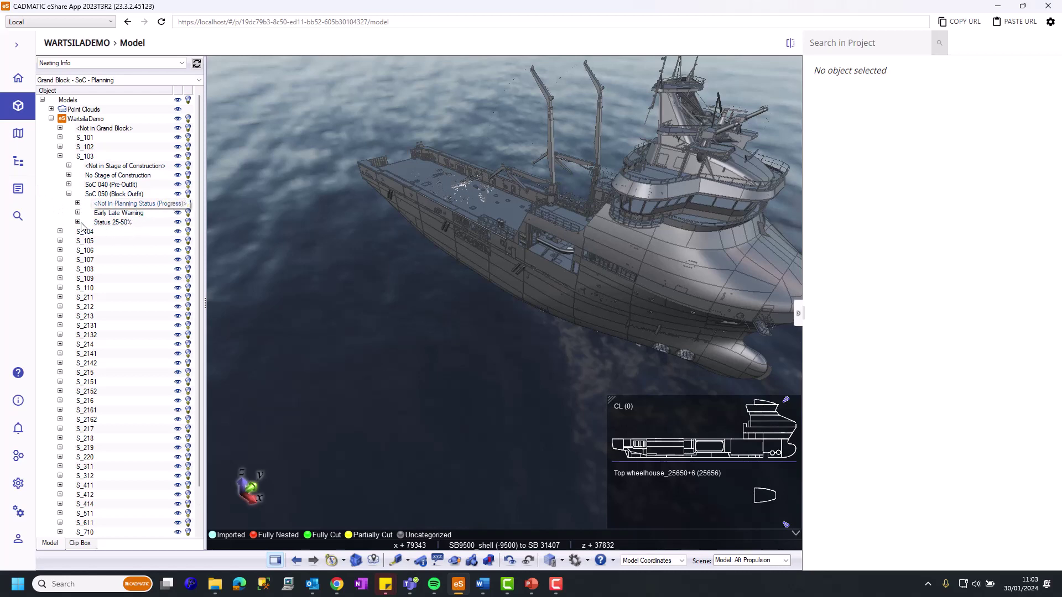
click(108, 213)
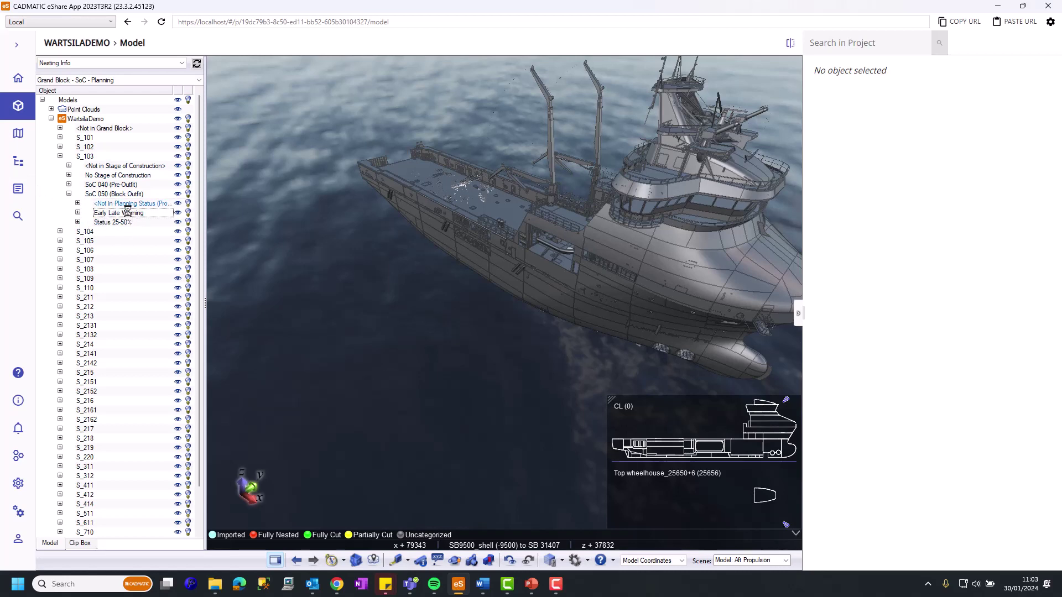
click(78, 213)
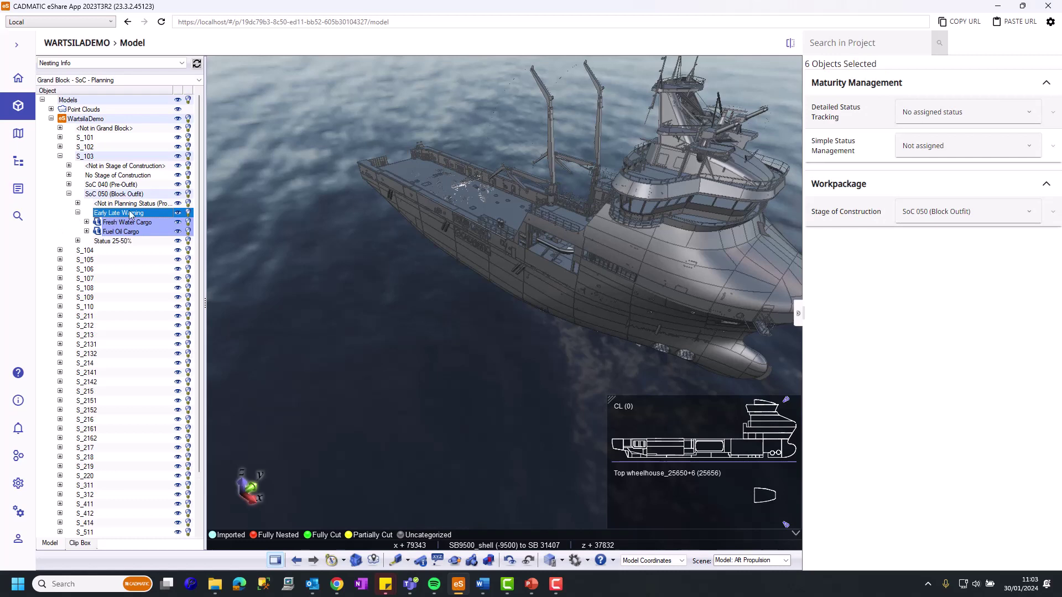
click(87, 232)
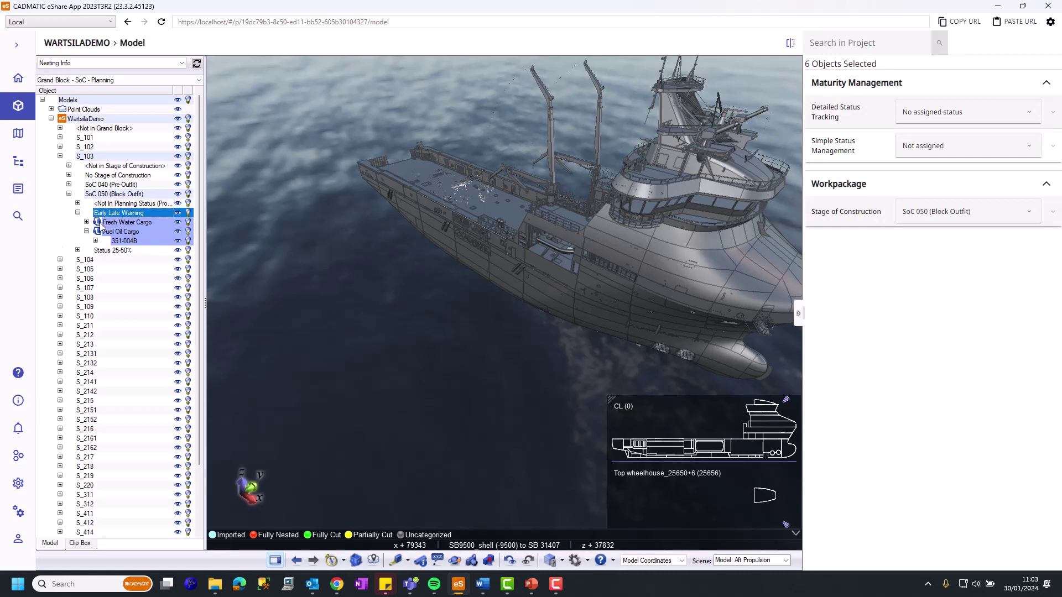
click(87, 222)
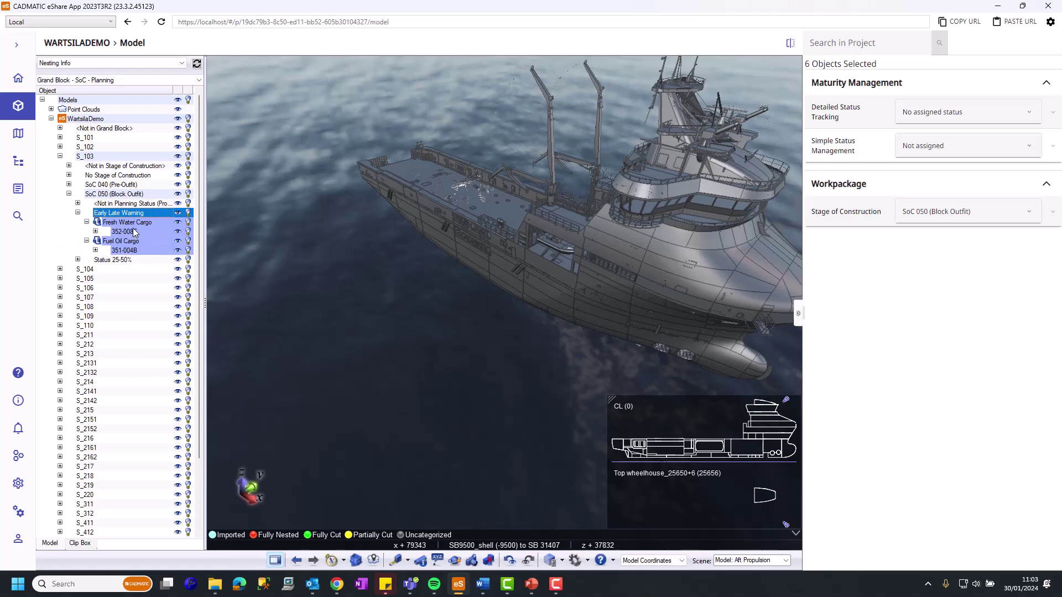
- Group the model tree by Comp - SoC - Planning and clear the object selection
click(199, 80)
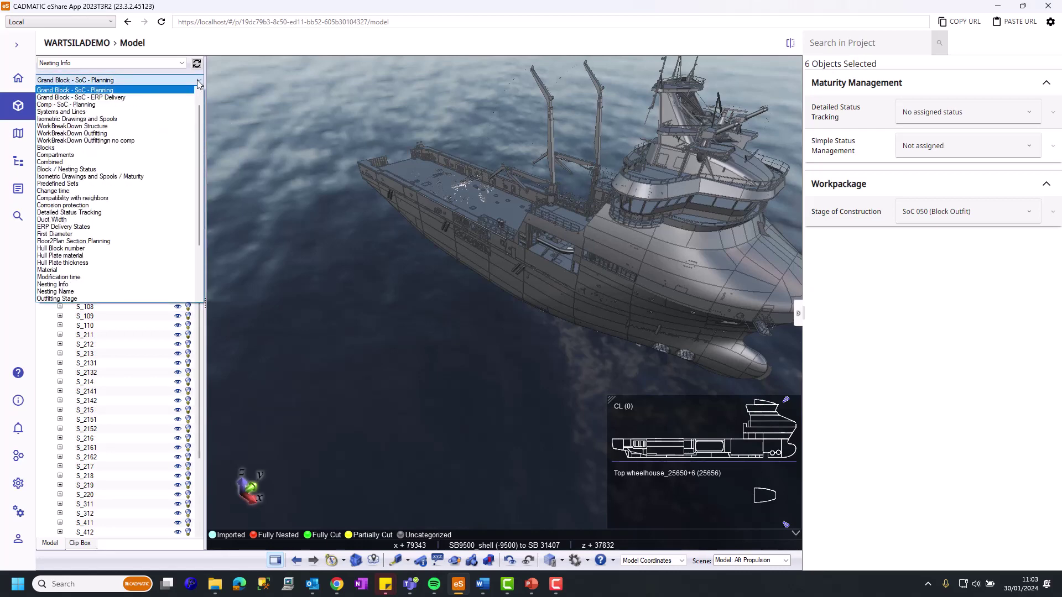
click(104, 107)
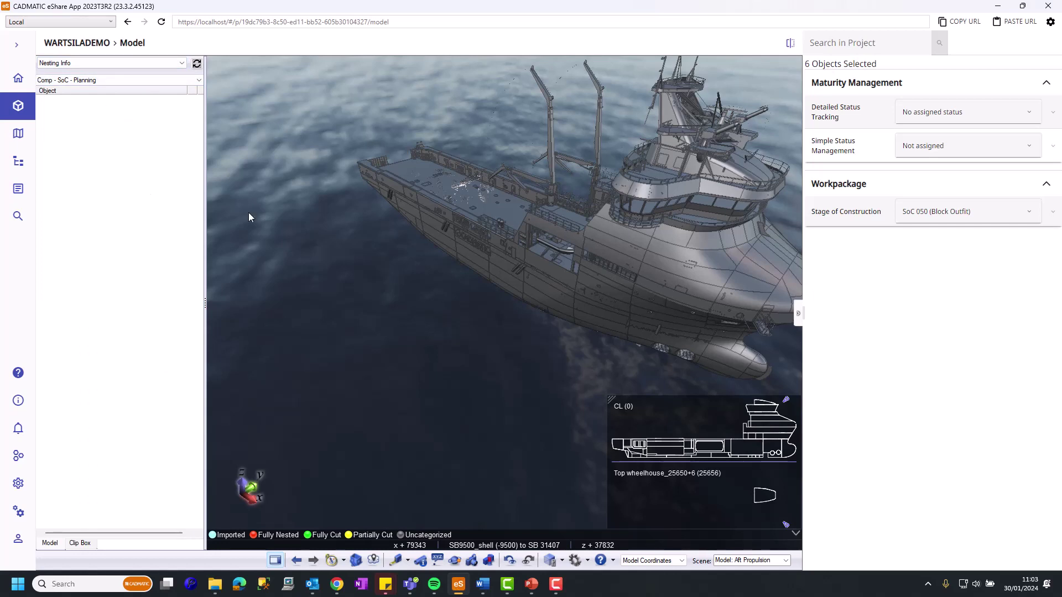
click(295, 224)
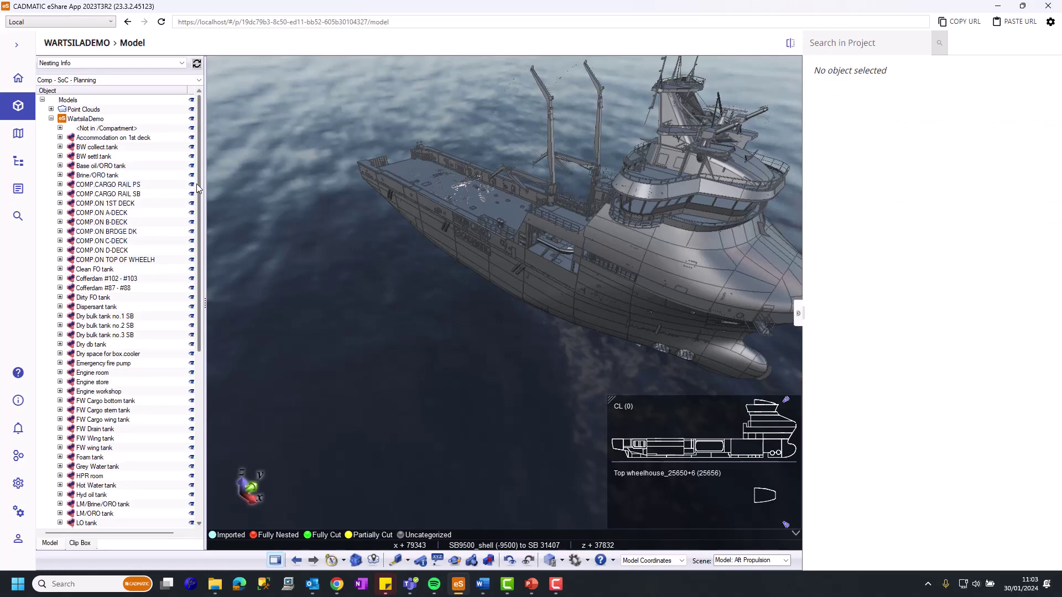
- Expand compartment Room_L2 and examine the construction stages under its Status 50-75% and Status 25-50% groups
scroll(199, 177, down, 10)
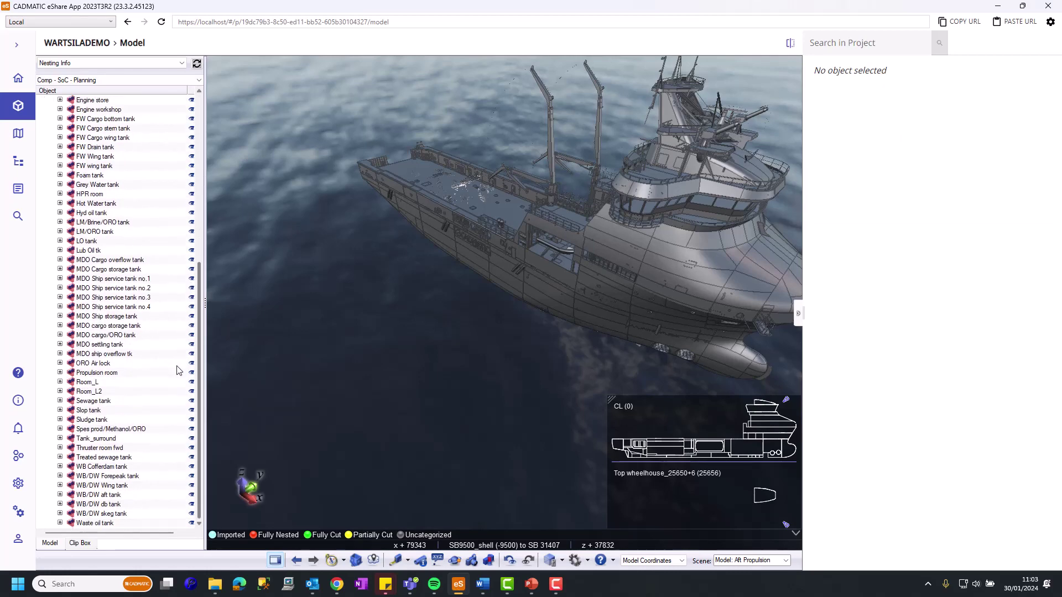
click(60, 391)
scroll(117, 286, down, 2)
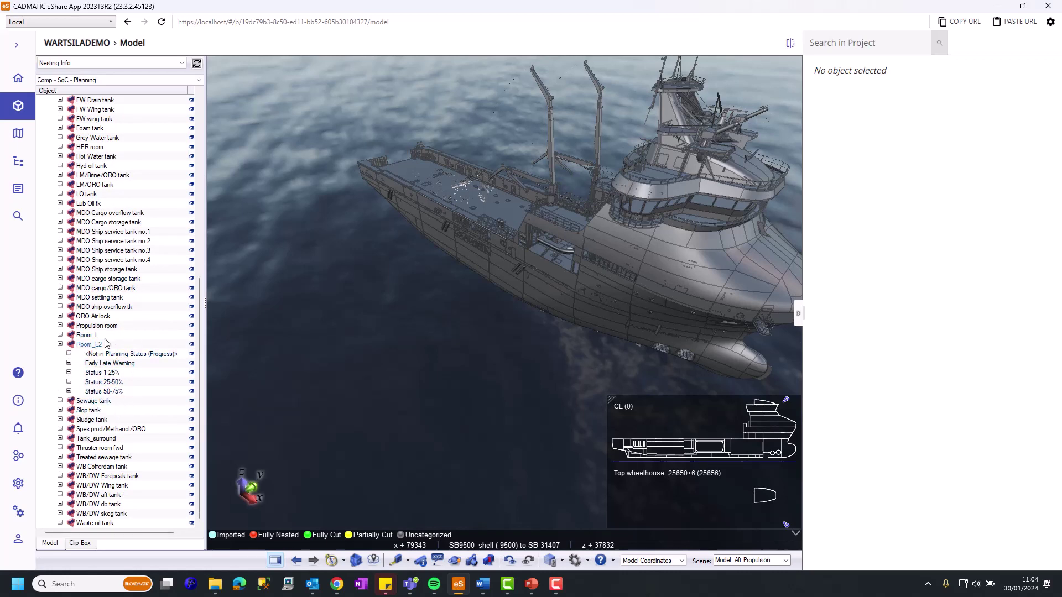
click(69, 392)
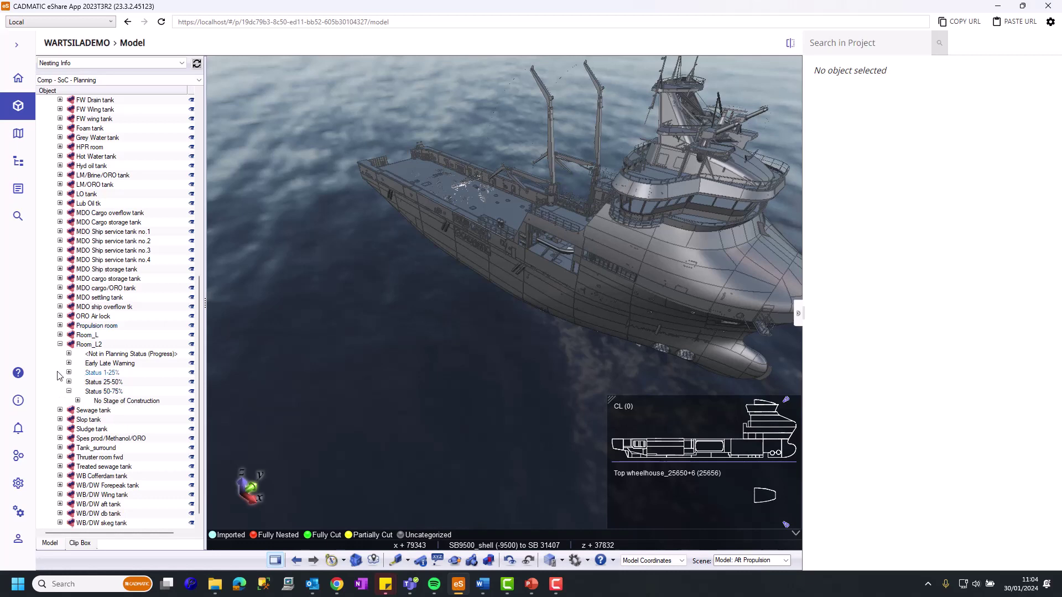
click(68, 391)
click(68, 382)
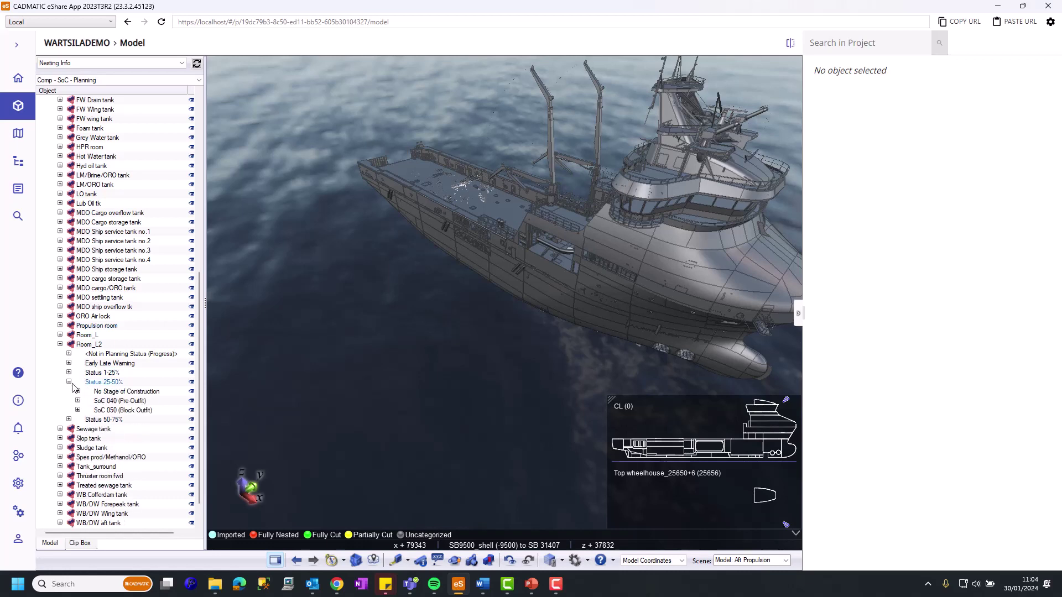
- Expand SoC 050 (Block Outfit) under Room_L2's Status 25-50% group and show only its objects in the model view
click(78, 410)
click(139, 410)
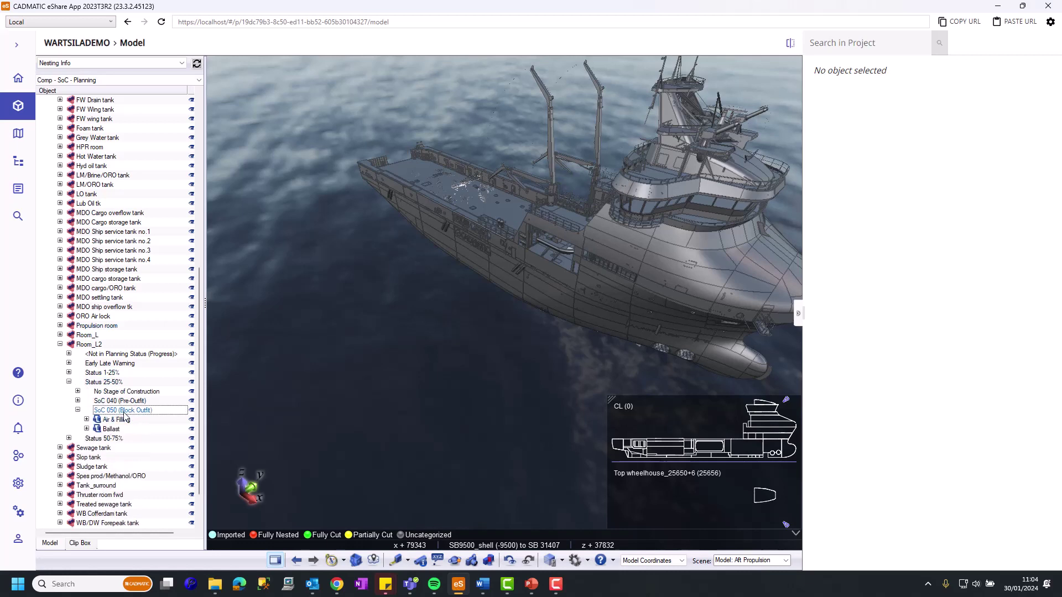
right_click(185, 416)
click(270, 457)
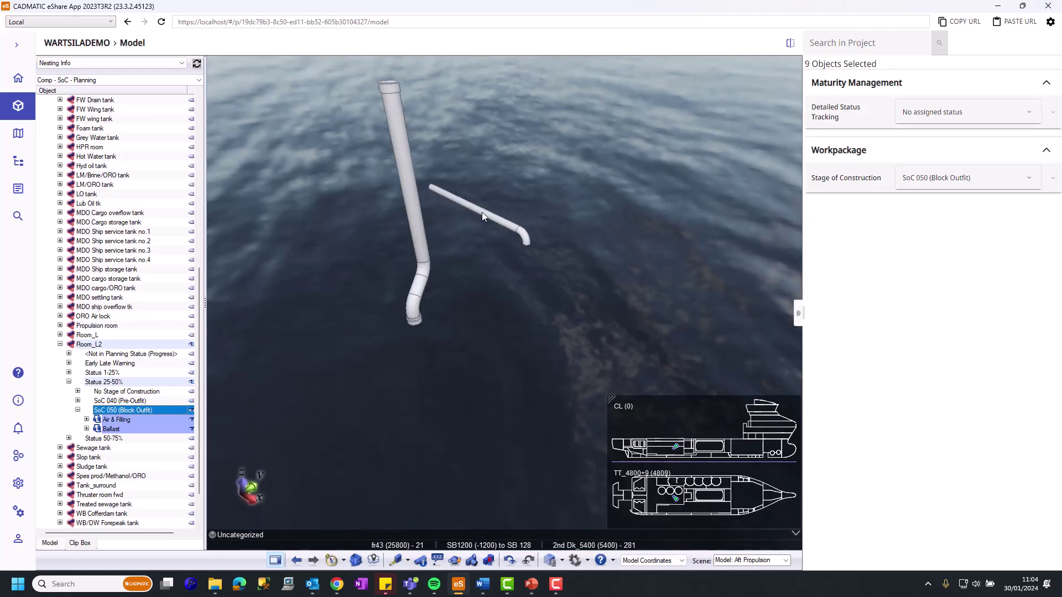
mouse_move(482, 212)
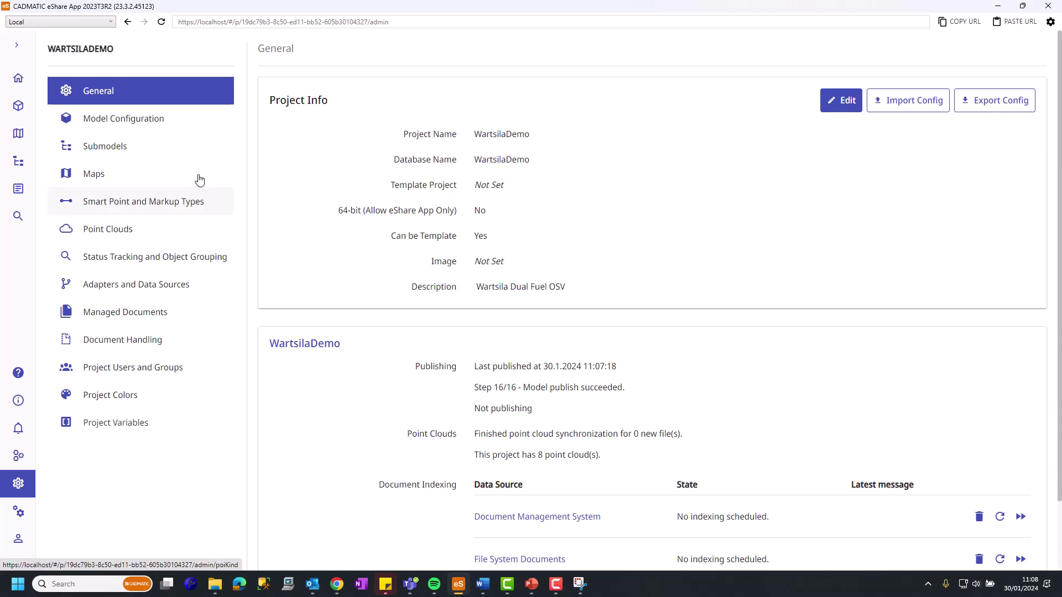
- Examine the project's model configuration and the data sources of the NESTIX Cutting information adapter
click(151, 122)
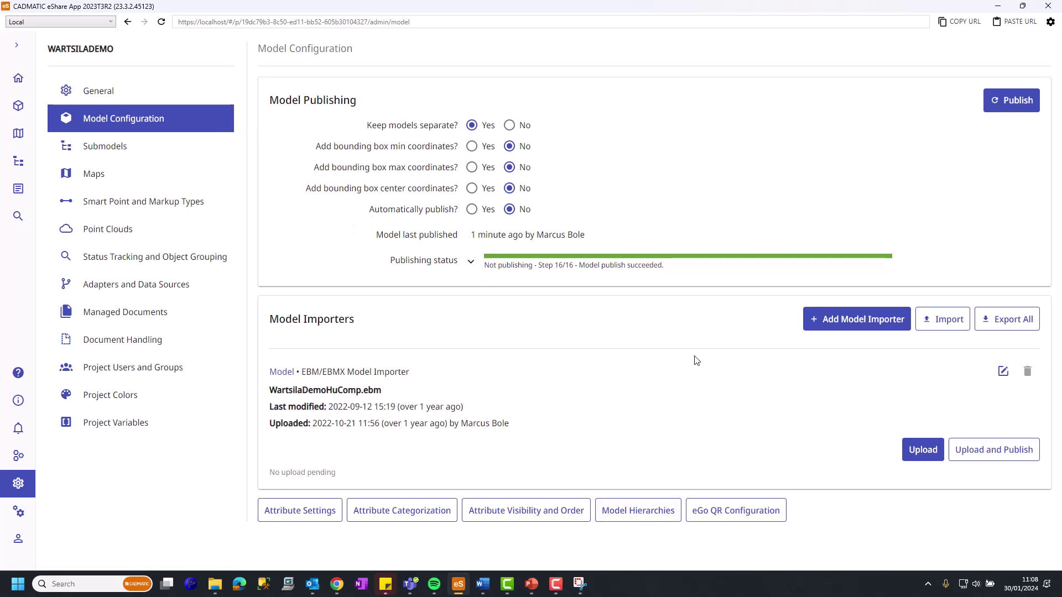
click(137, 285)
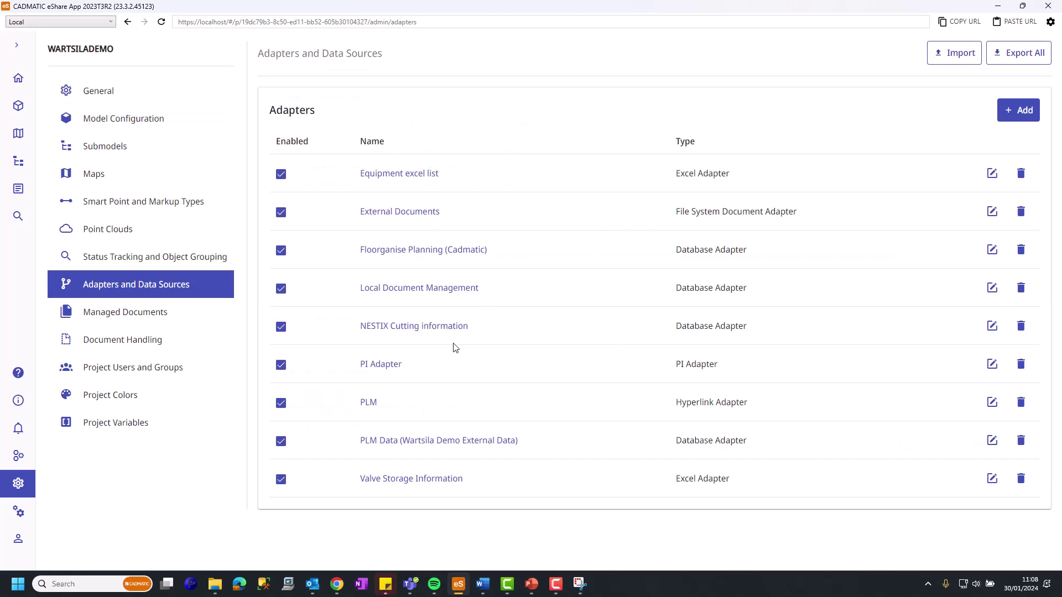
click(429, 328)
scroll(536, 254, down, 3)
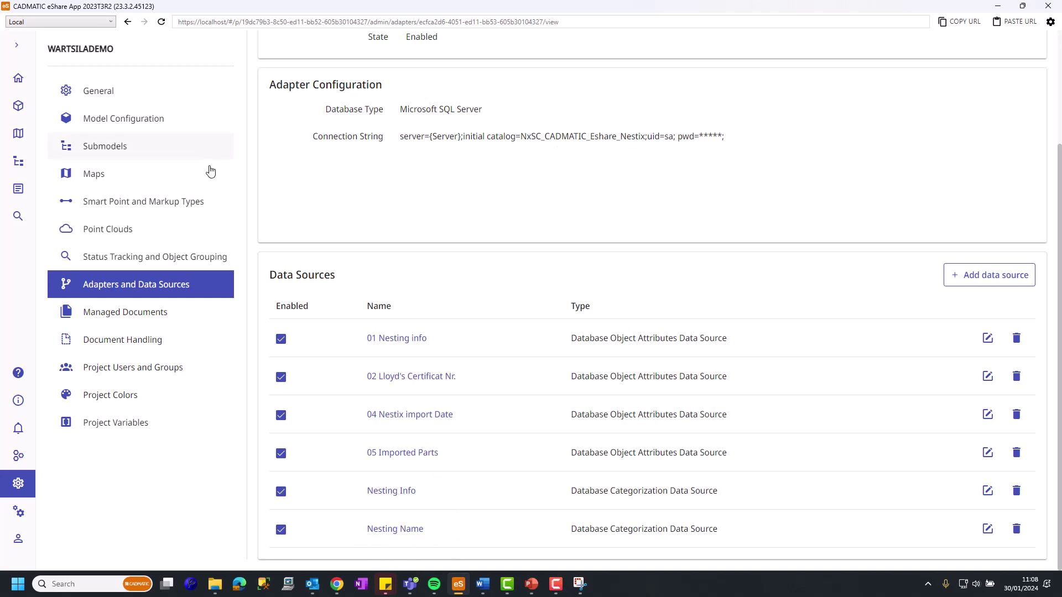
- Create a new model hierarchy named "Block / Nesting Status / Name", keeping the Default order
click(143, 120)
click(632, 510)
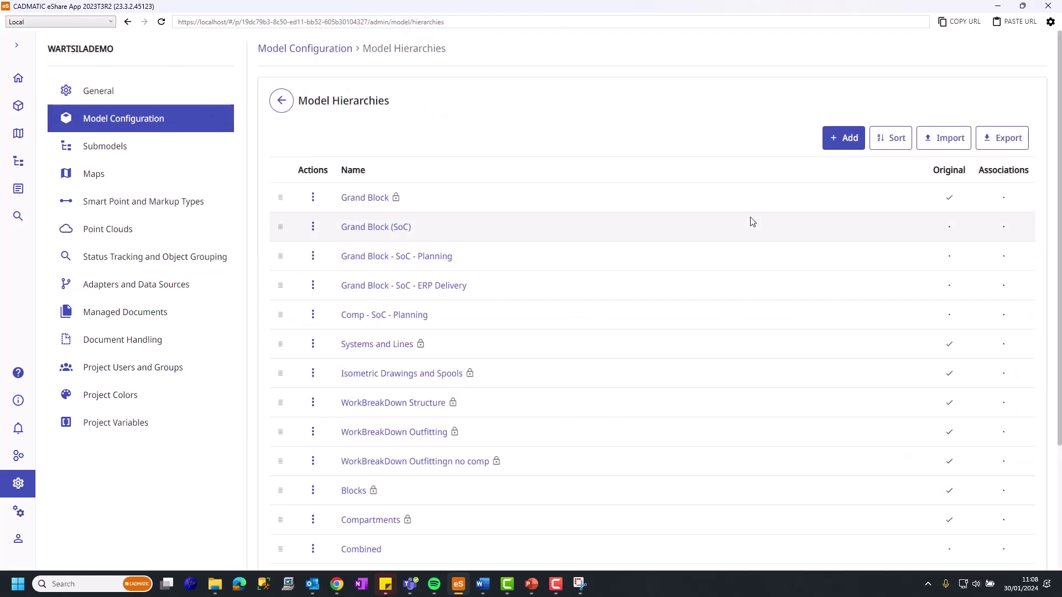
scroll(788, 335, down, 3)
scroll(787, 275, up, 3)
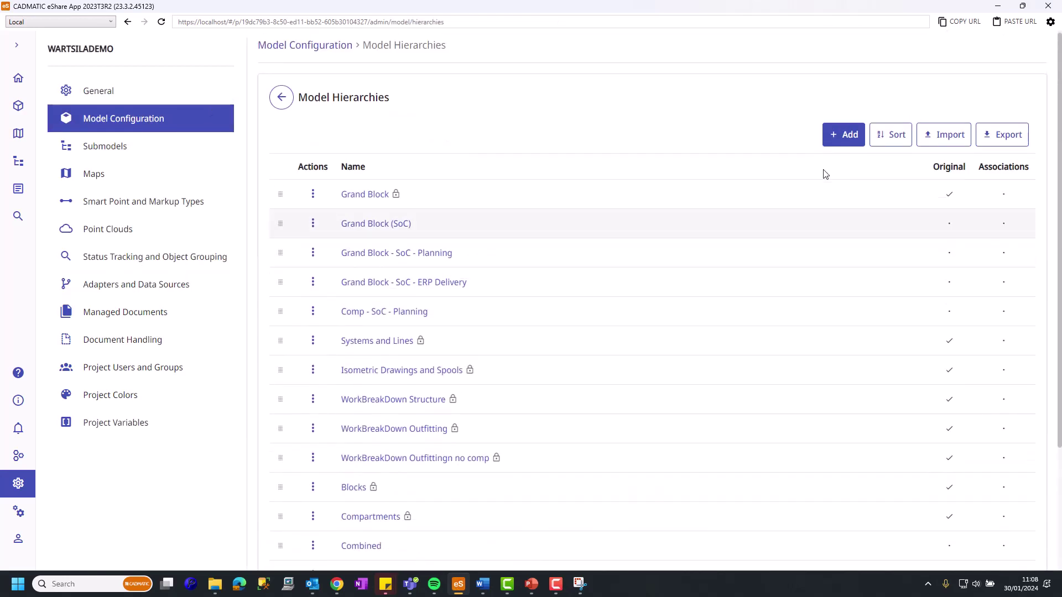
click(844, 135)
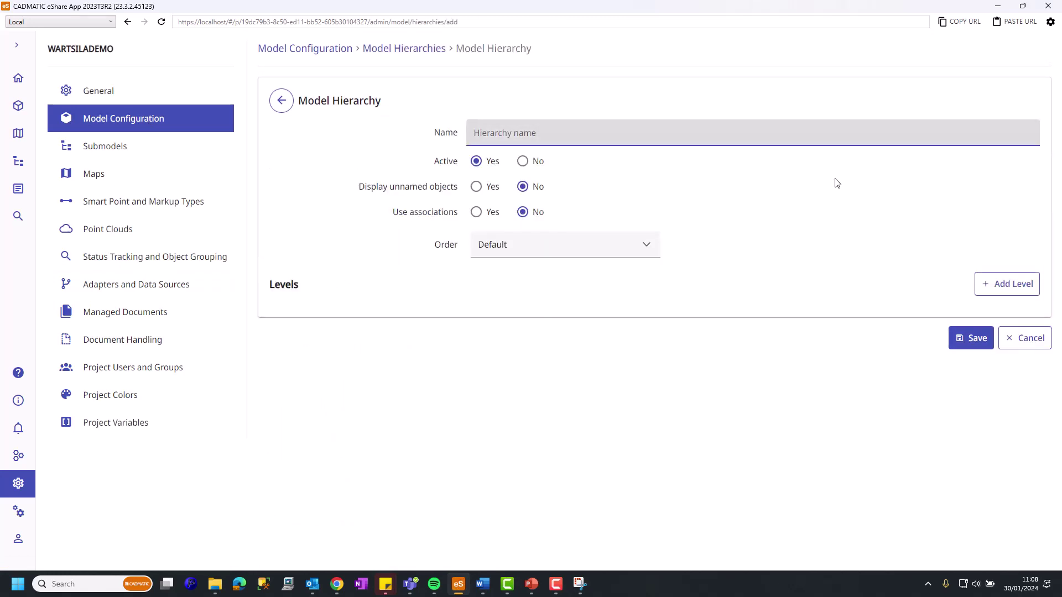
text(Block / Nesting Status / Name)
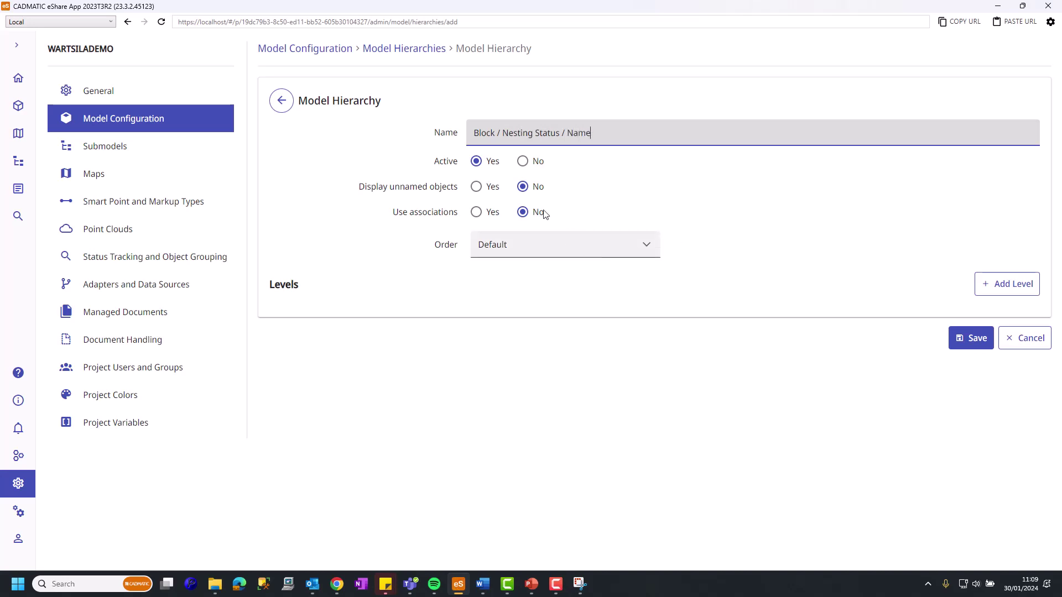
click(553, 244)
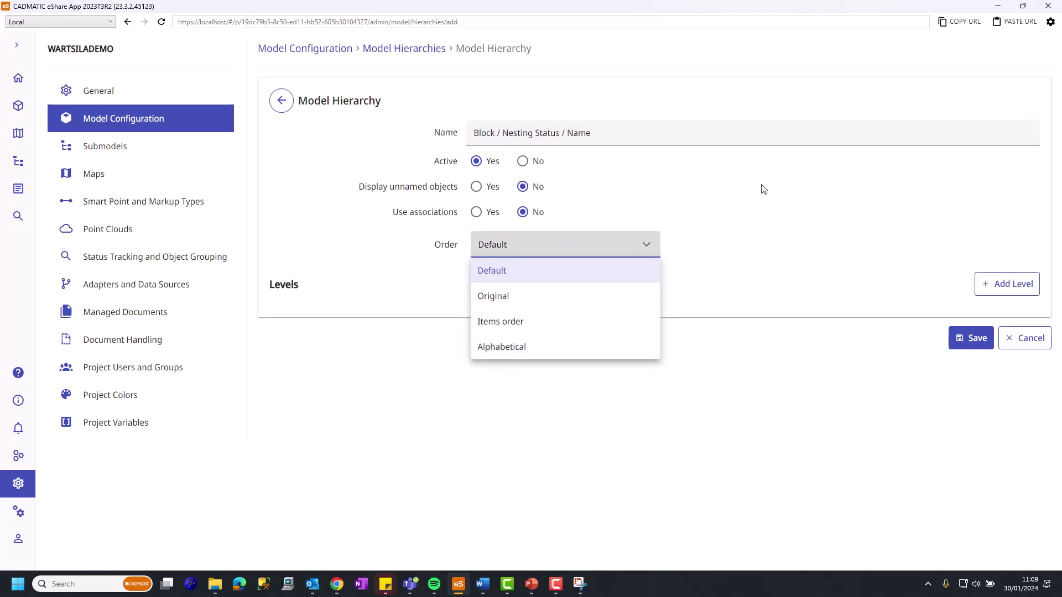
click(748, 206)
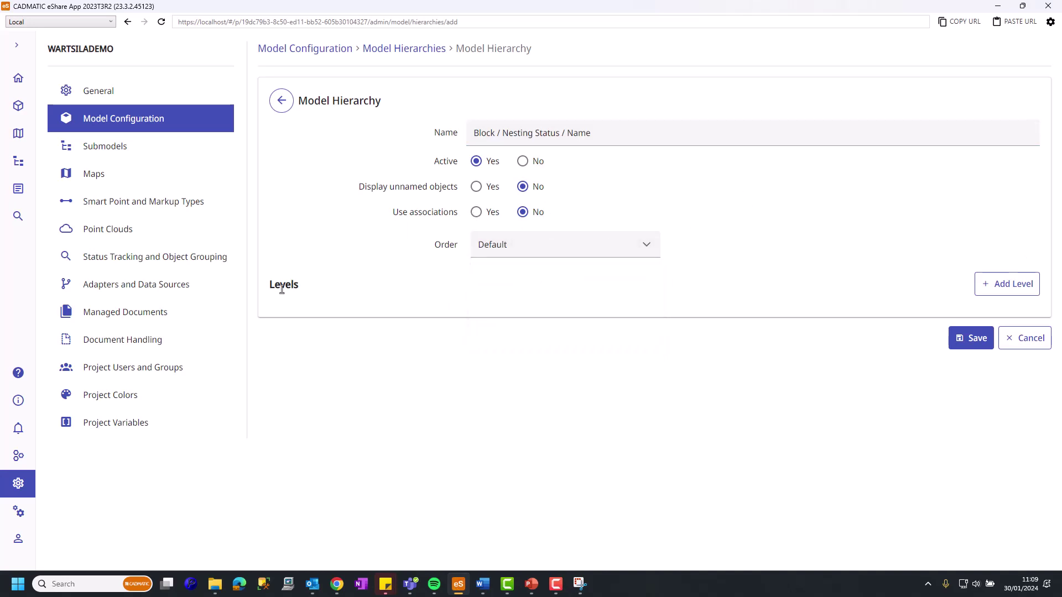
- Add an attribute level named "Blocks" with non-member category "not in Block" and the Grand Blocks attribute
click(1019, 287)
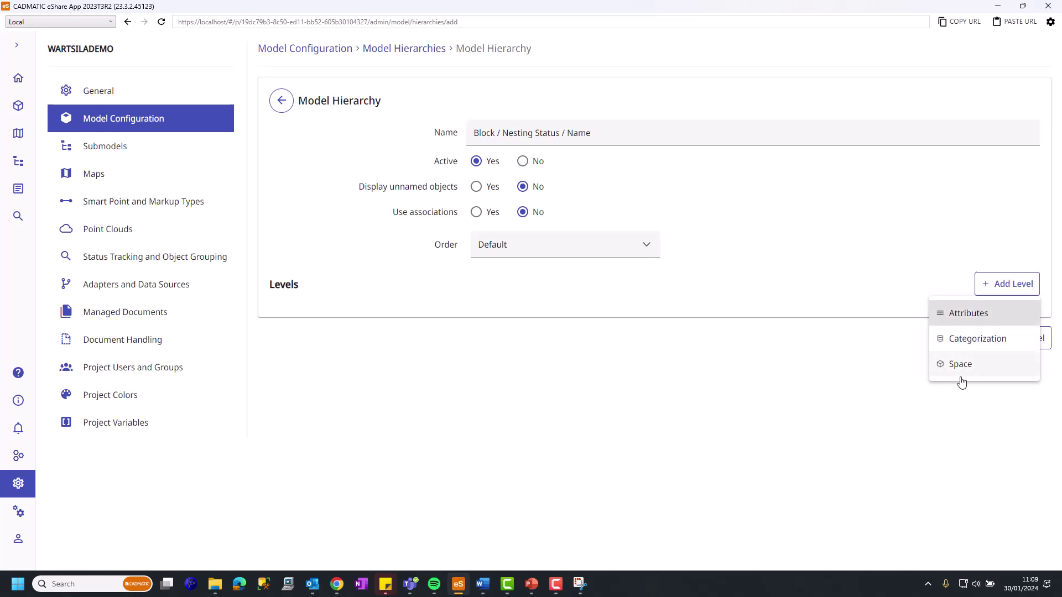
click(973, 314)
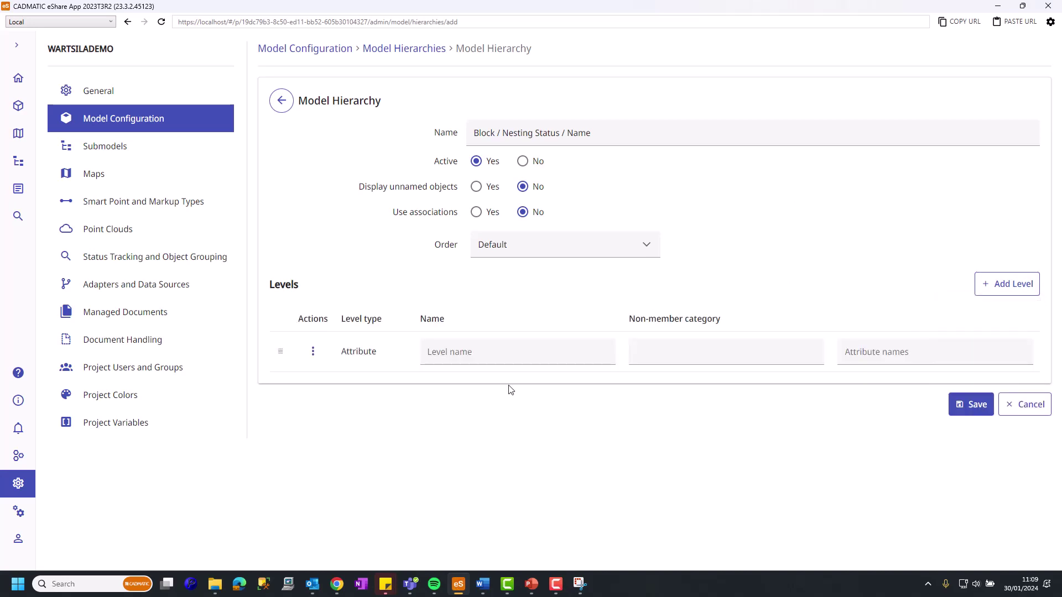
click(498, 346)
text(Blocks)
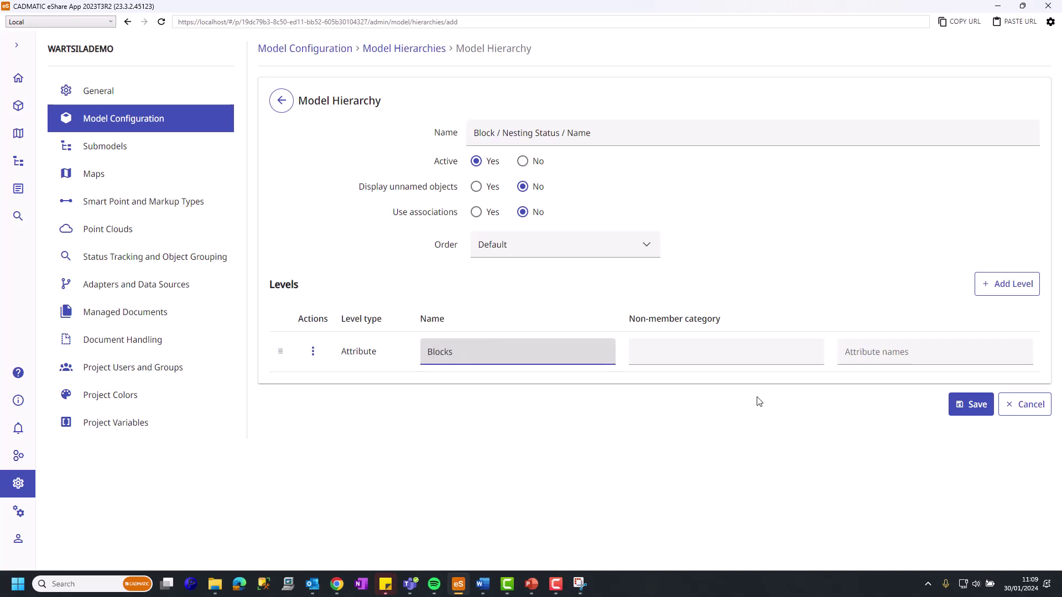
click(683, 353)
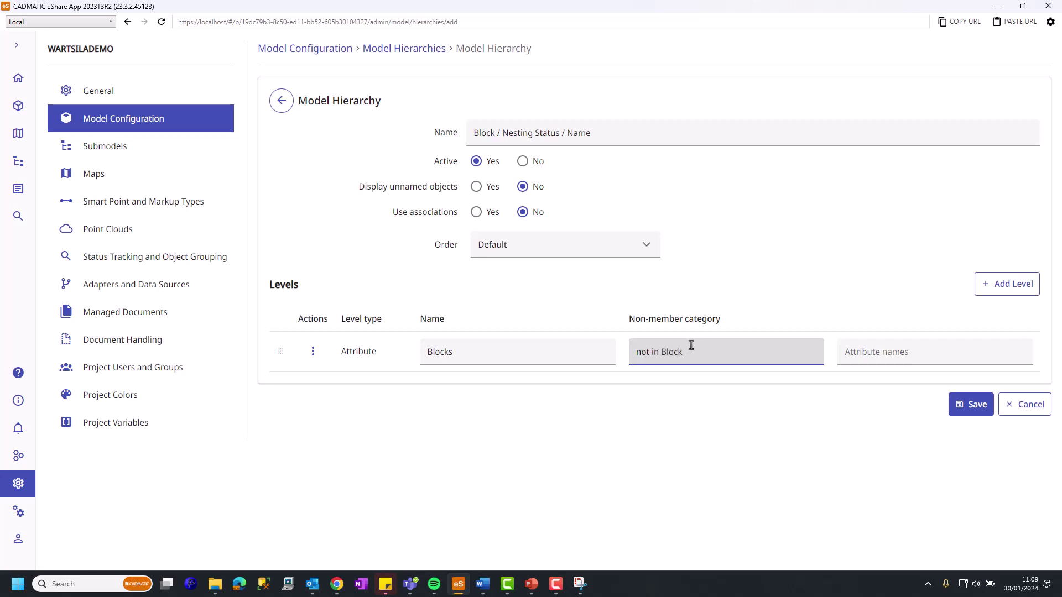
click(916, 351)
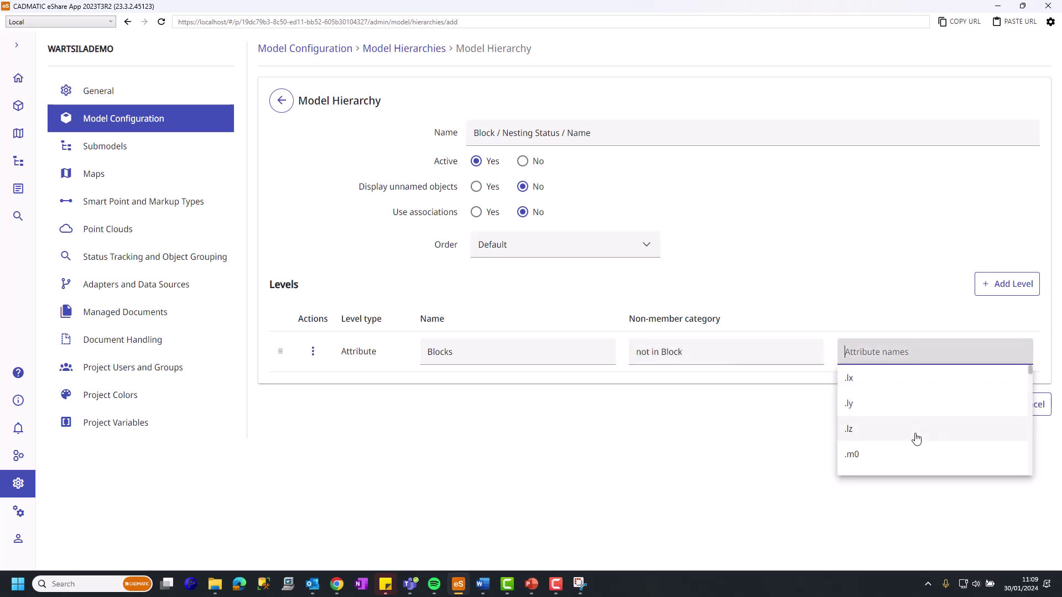
text(Grand Blocks)
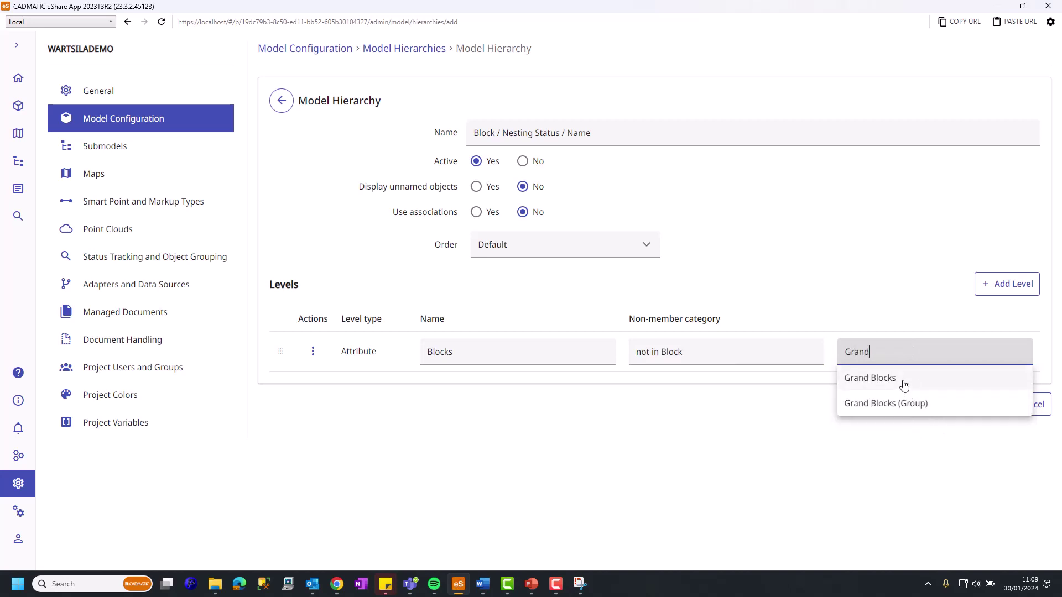
click(904, 386)
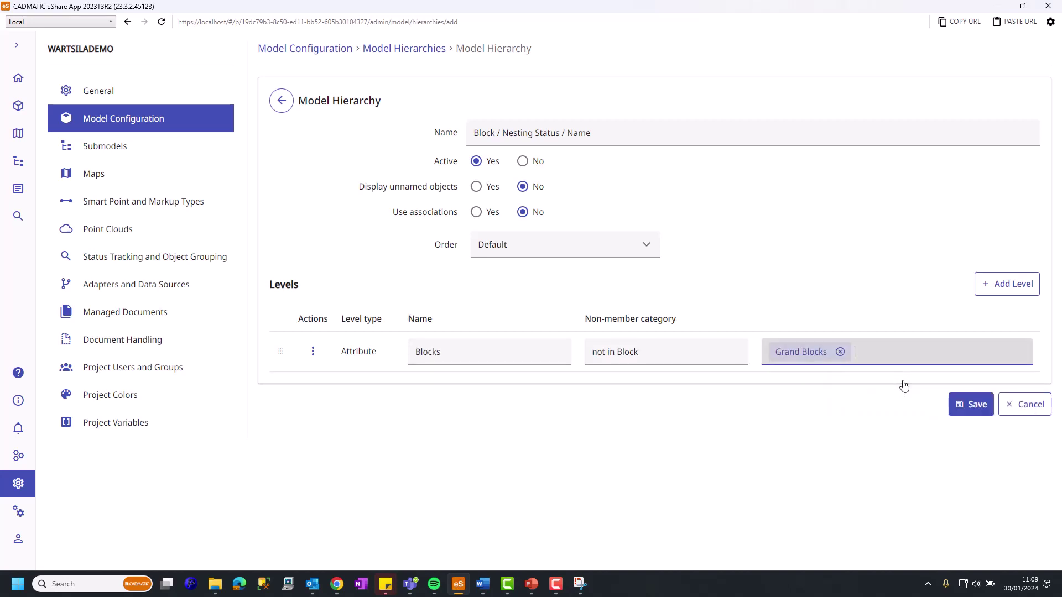
- Add a categorization level based on Nesting Info, with "Not Nest" as its non-member category
click(1026, 280)
click(960, 335)
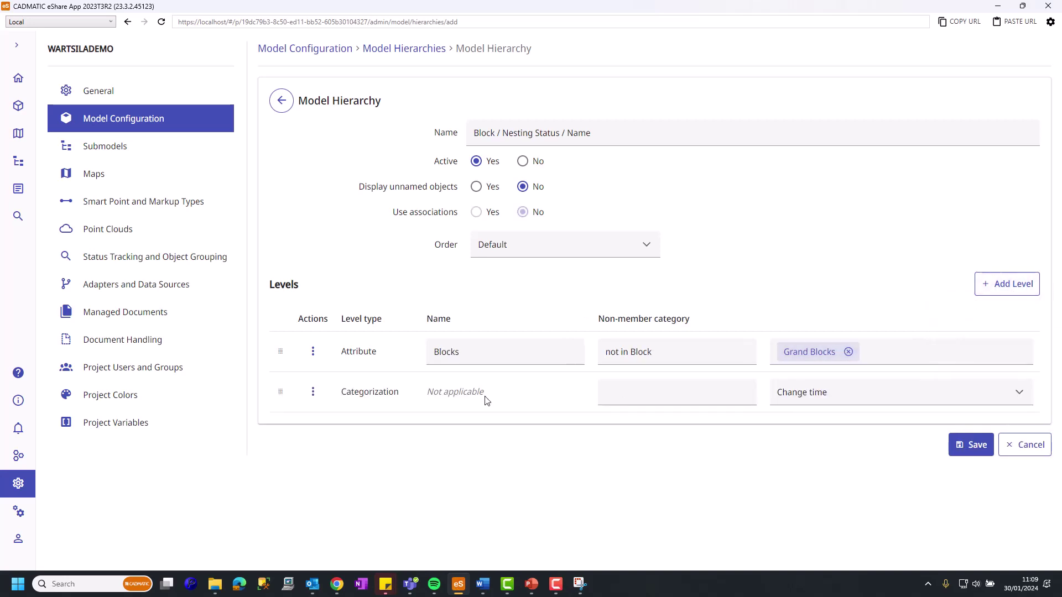
click(638, 390)
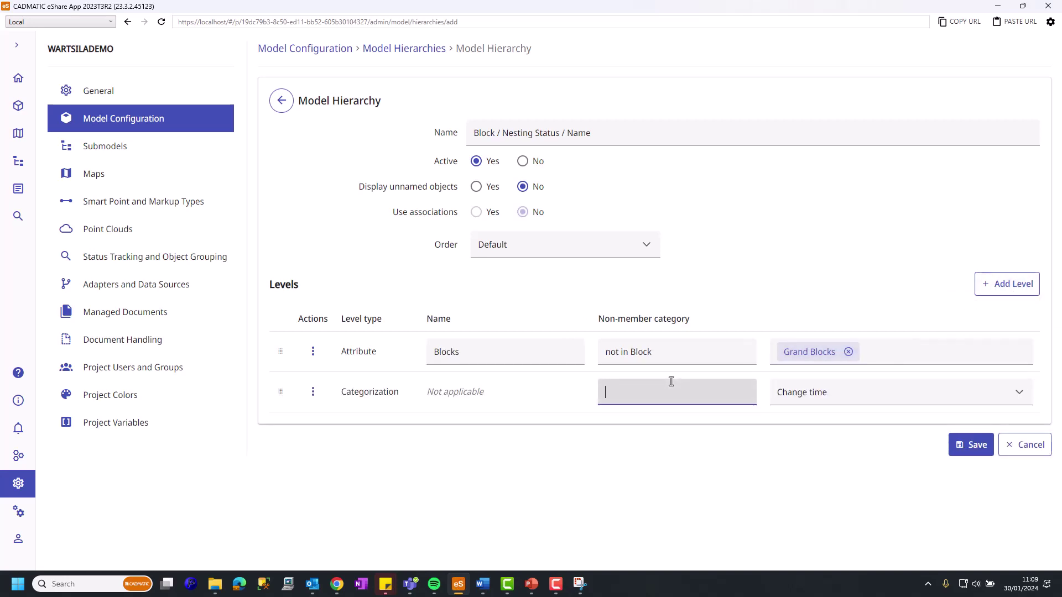
text(Not Nest)
click(1019, 393)
scroll(899, 449, down, 3)
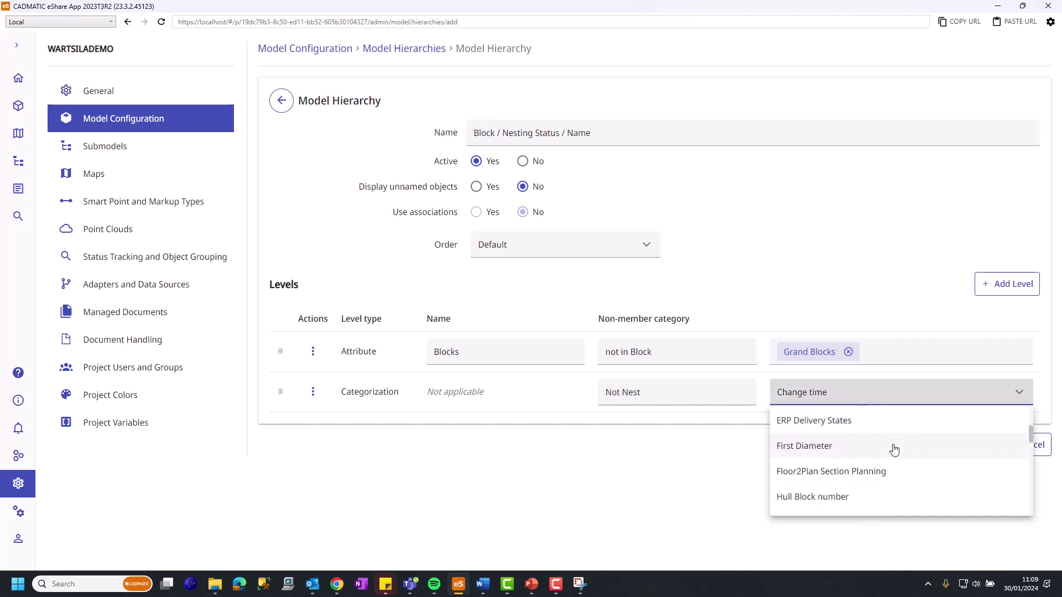
scroll(921, 449, up, 1)
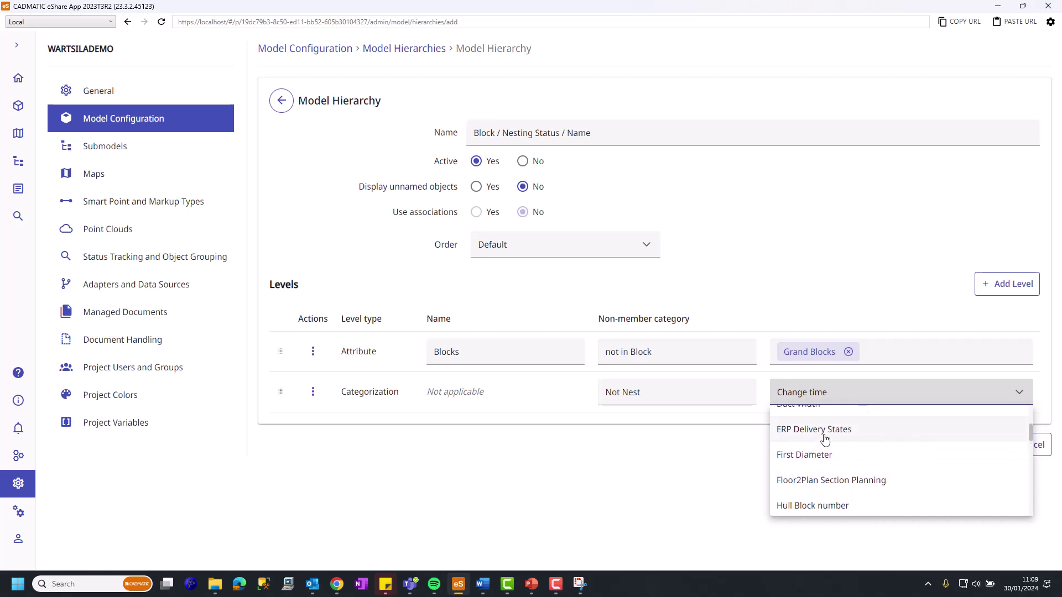
scroll(901, 451, down, 5)
scroll(902, 450, down, 3)
scroll(855, 439, up, 1)
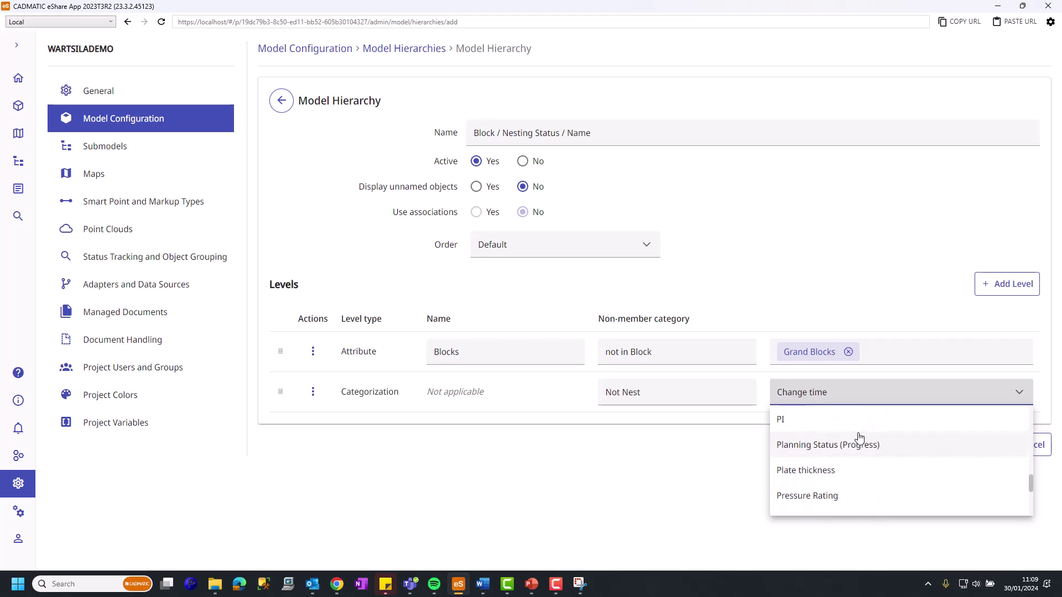
scroll(885, 445, down, 3)
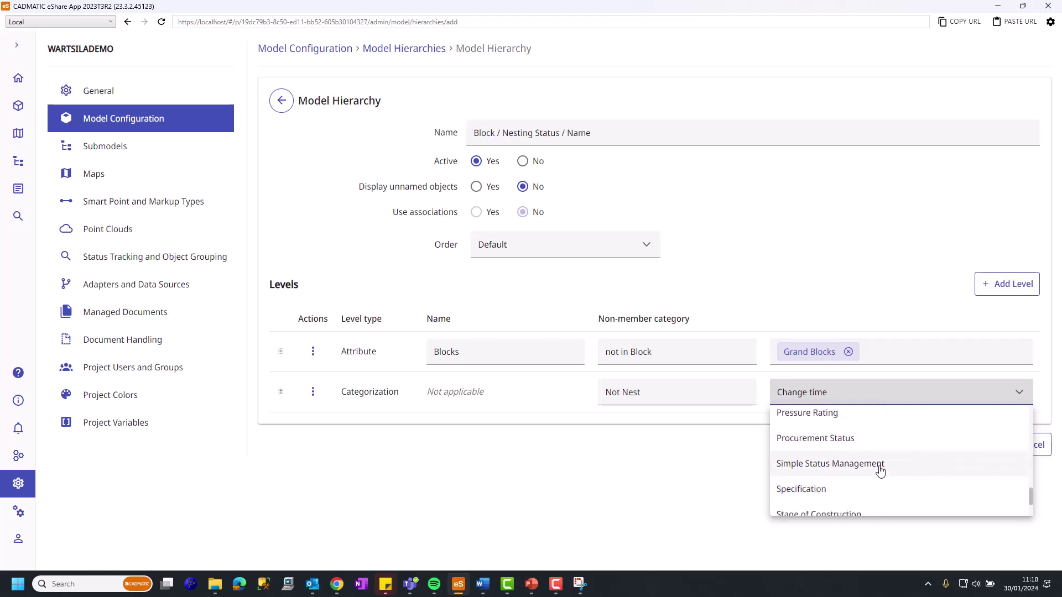
scroll(880, 471, down, 3)
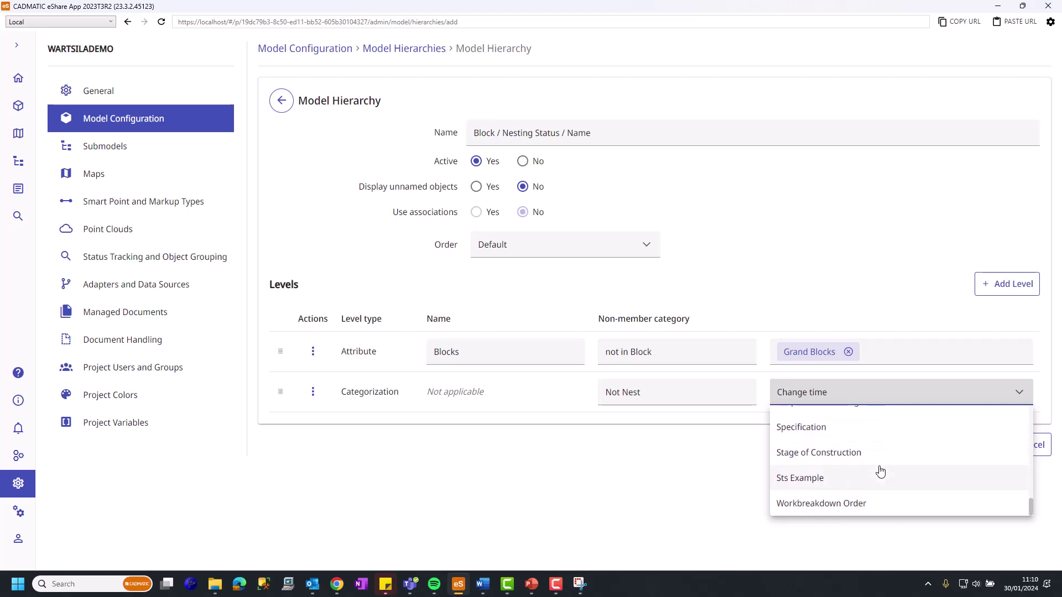
scroll(887, 495, up, 4)
scroll(895, 487, up, 5)
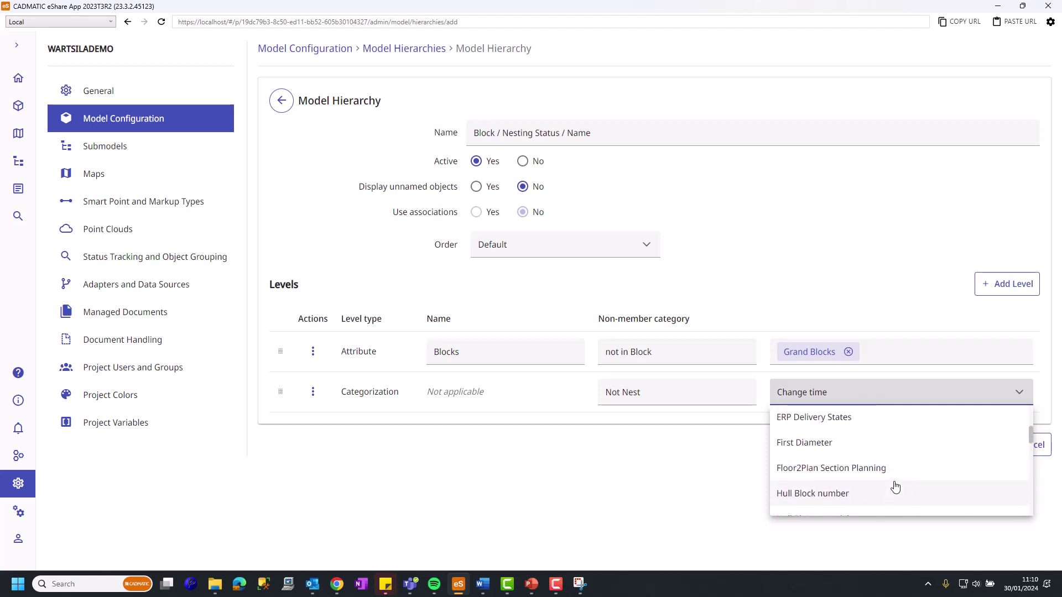
scroll(895, 446, up, 3)
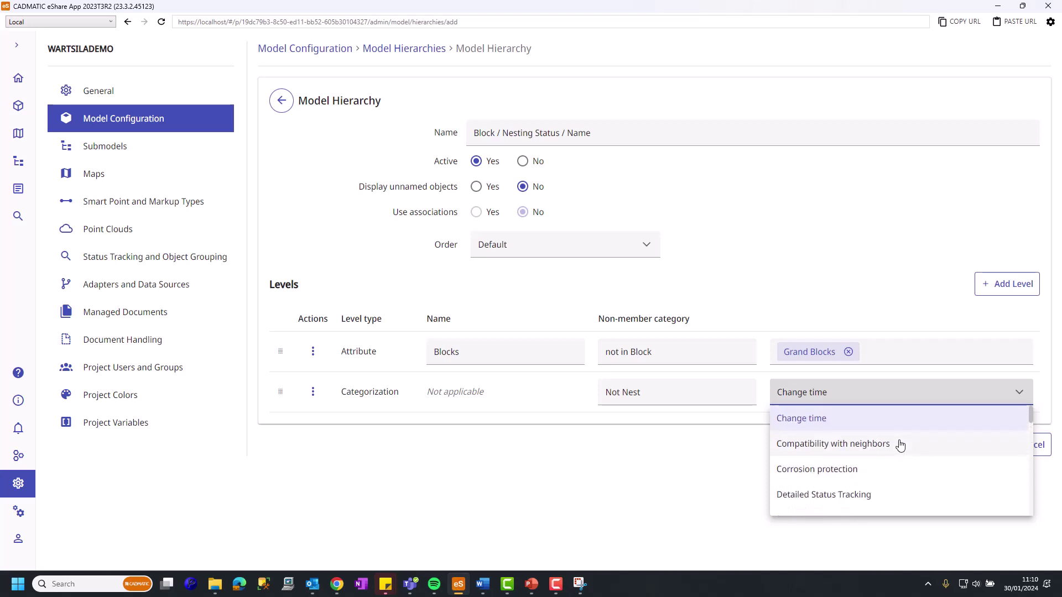
scroll(900, 446, down, 6)
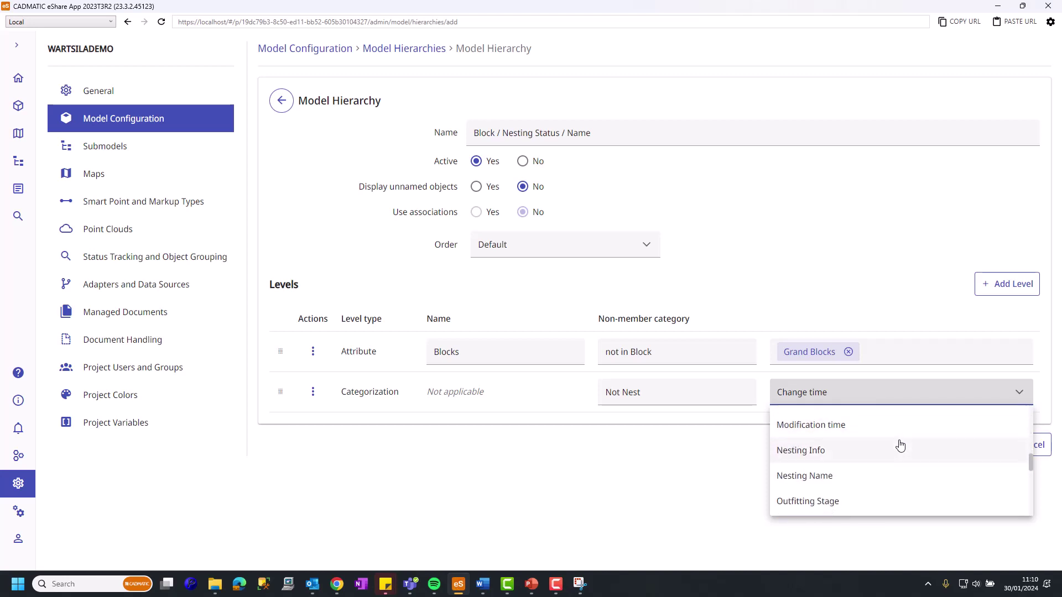
click(823, 451)
- Add a categorization level based on Nesting Name, and set the non-member category of both categorization levels to "Not Nested"
click(1010, 284)
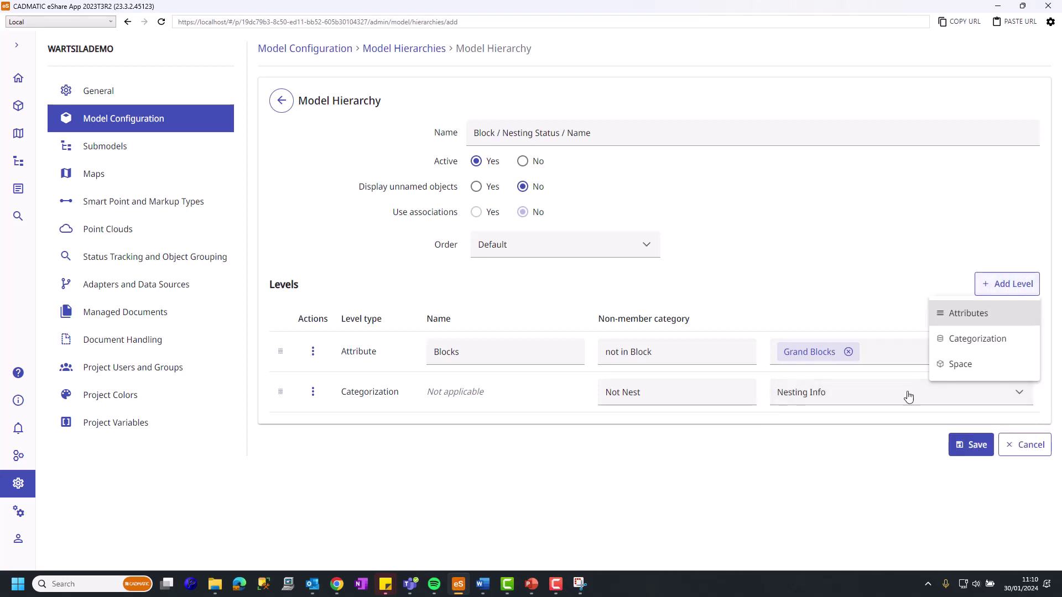
click(963, 343)
click(627, 429)
click(665, 398)
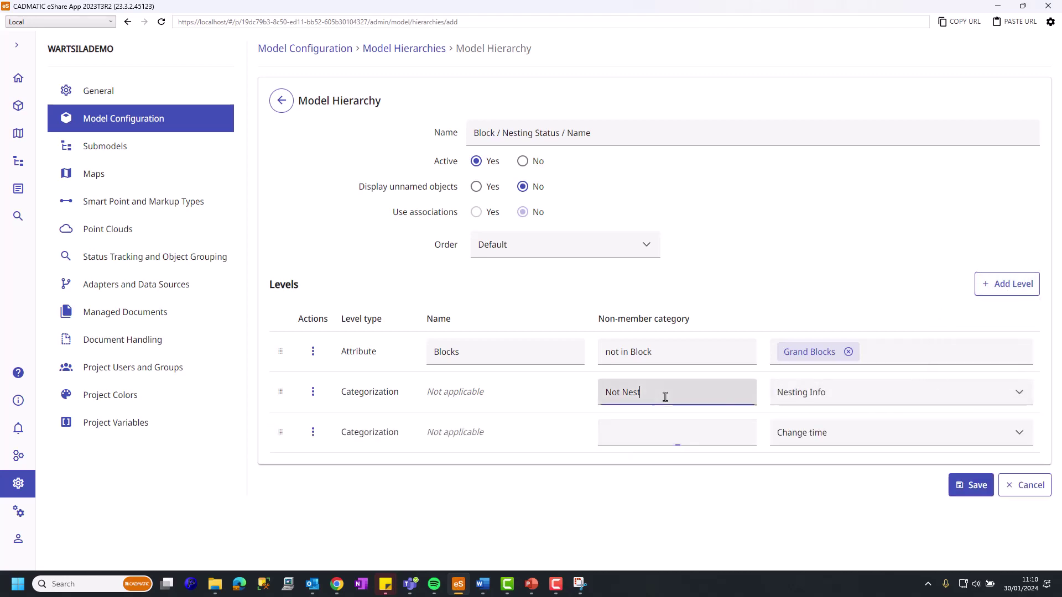
text(ed)
click(640, 440)
text(Not)
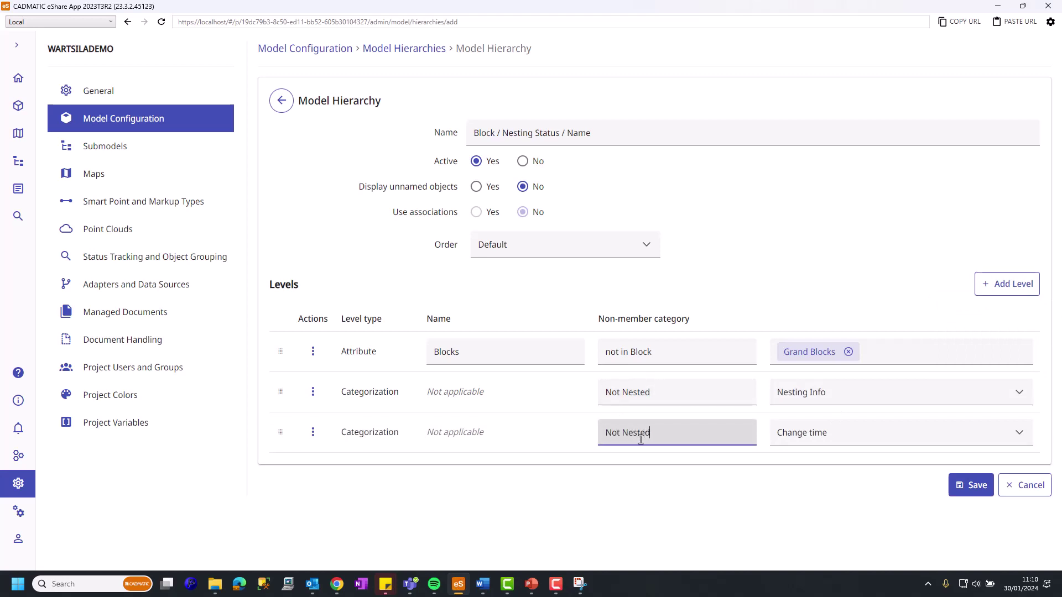
click(820, 426)
scroll(932, 486, down, 5)
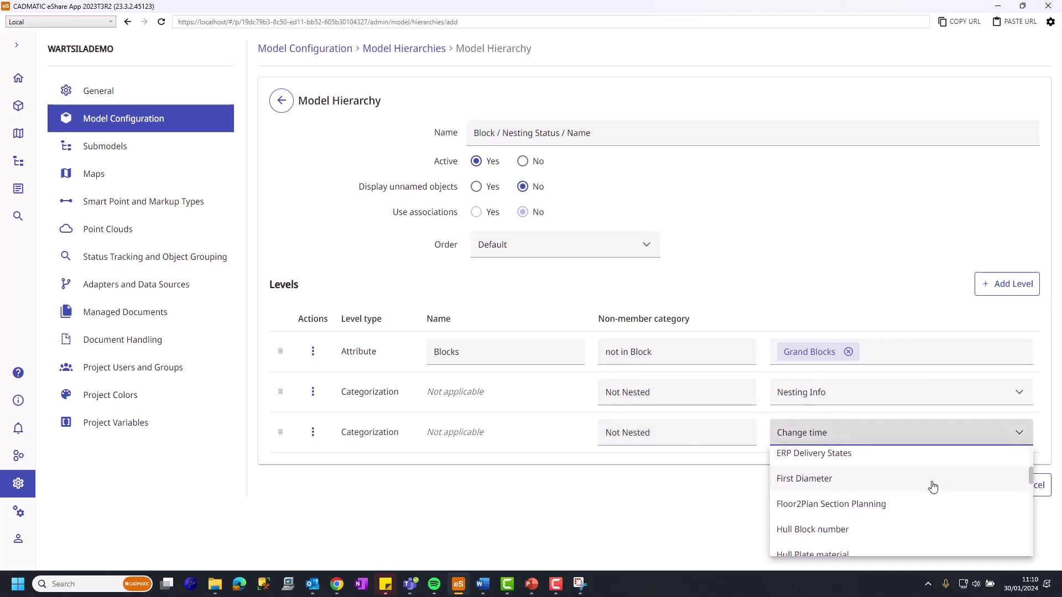
scroll(932, 486, down, 3)
click(823, 512)
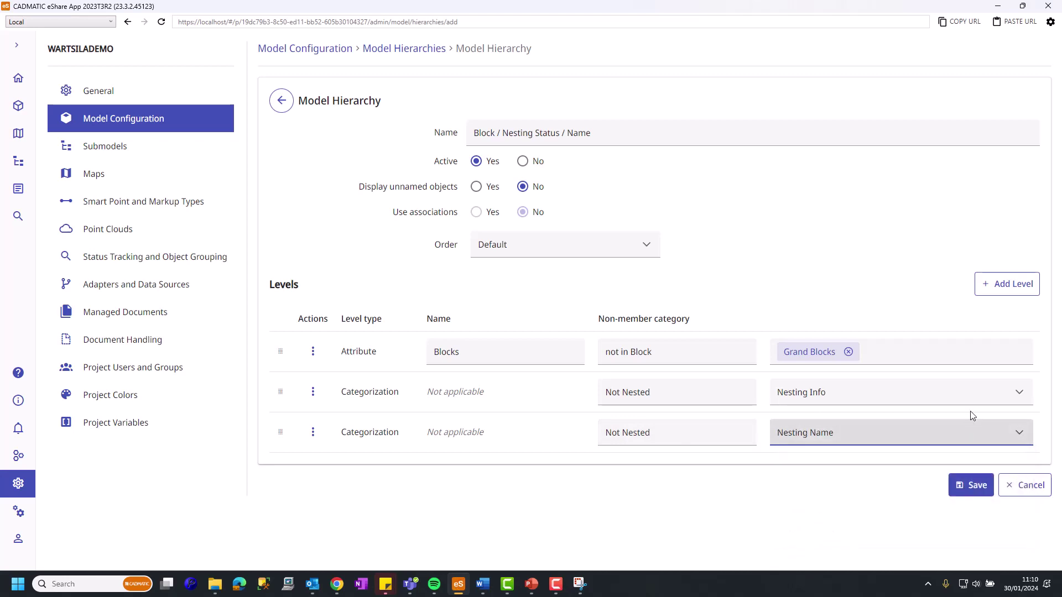
- Add an attribute level named "Nests" with non-member category "no nest Identifier" and the Nest Identifier attribute, and save the hierarchy
click(1024, 289)
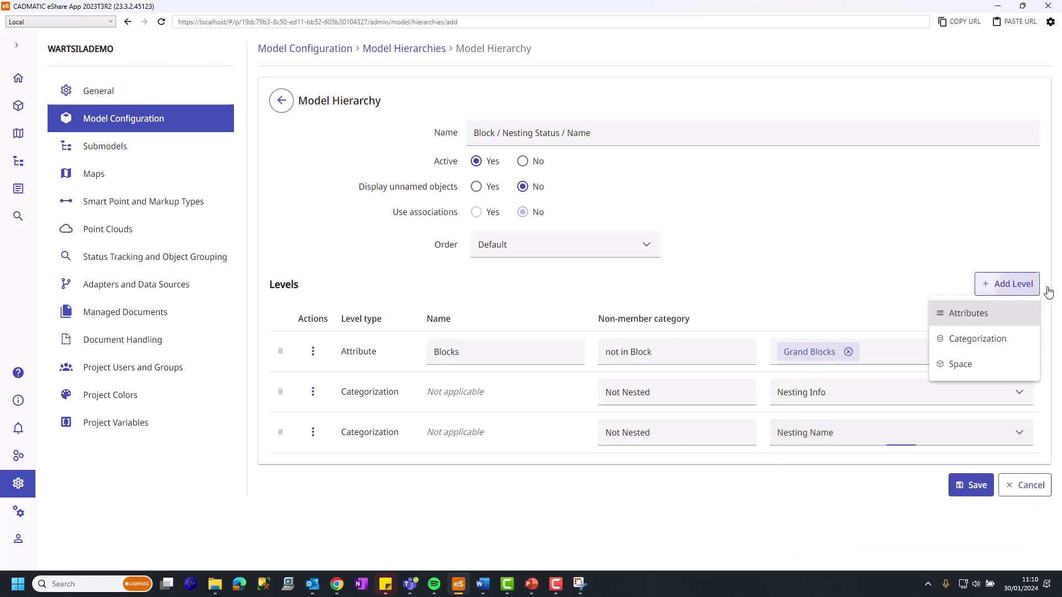
click(1006, 311)
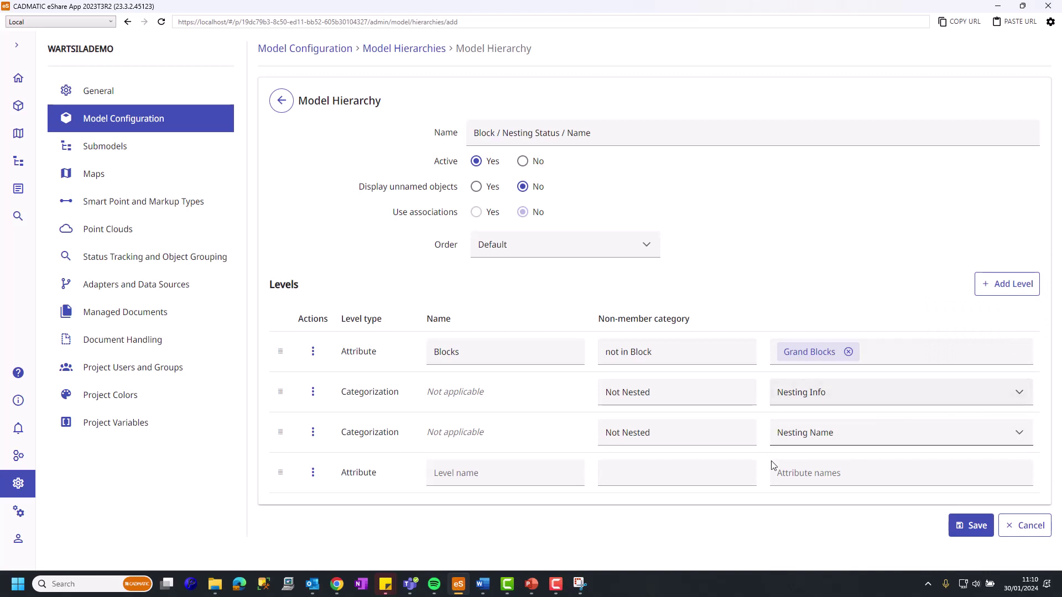
click(488, 473)
text(Nests)
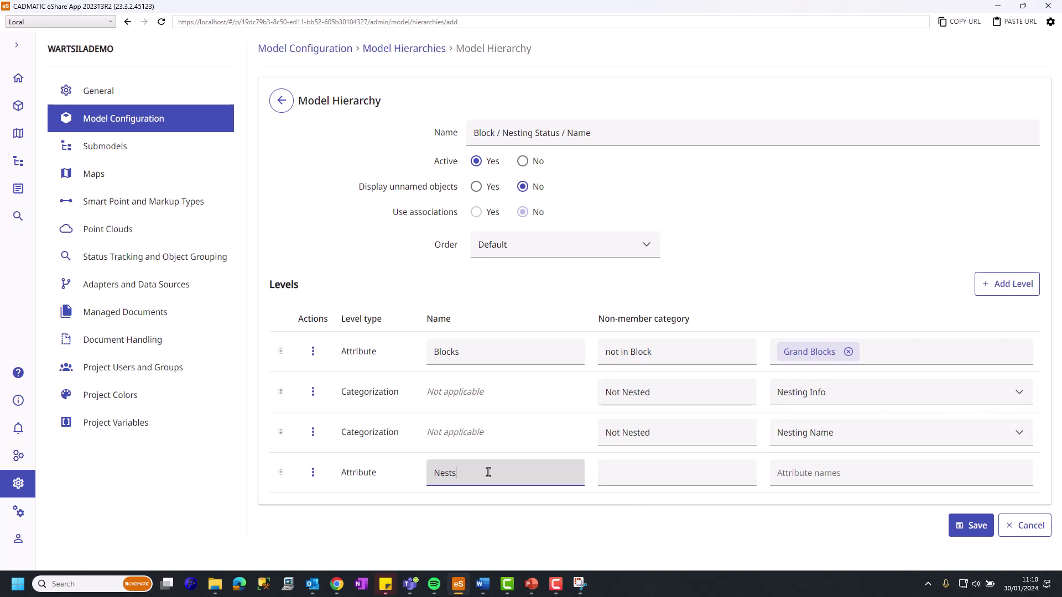
click(637, 480)
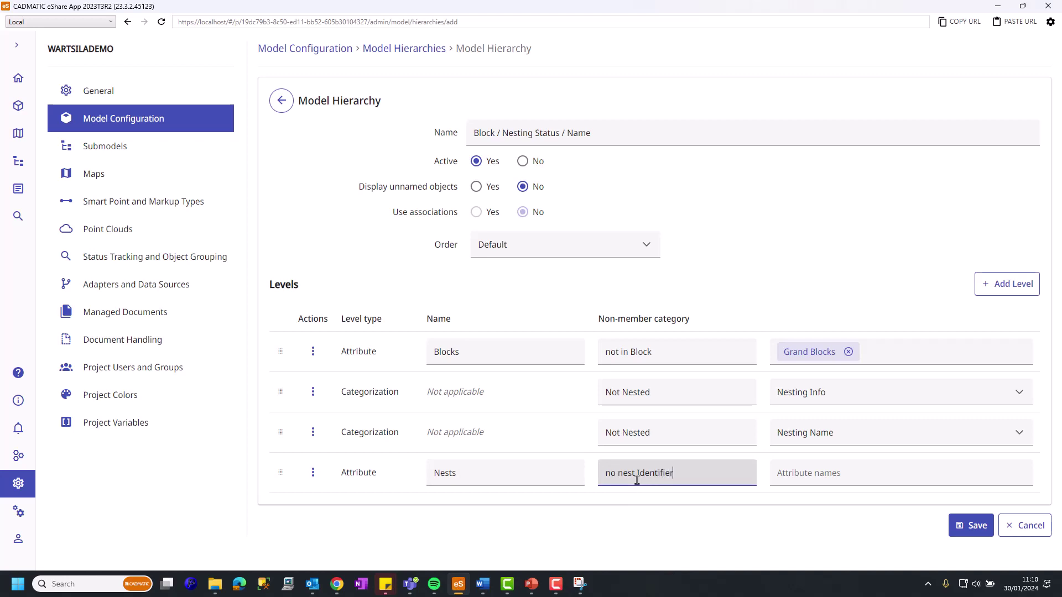
text(No N)
click(1003, 475)
text(nest i)
click(838, 502)
click(974, 526)
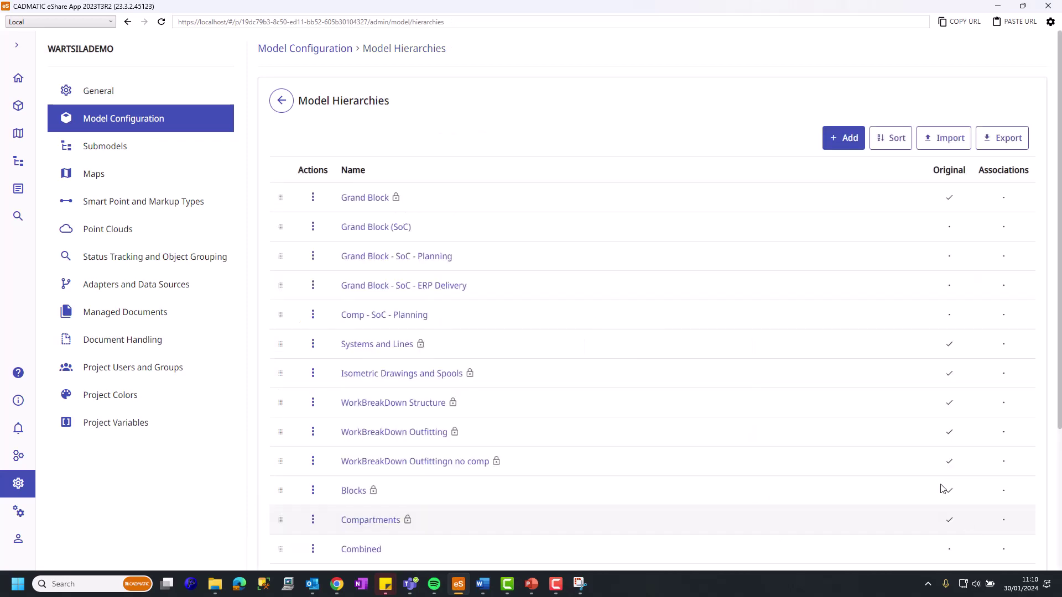
- Return from the hierarchies list to the Model Configuration page and publish the model
scroll(699, 356, down, 4)
scroll(578, 397, up, 5)
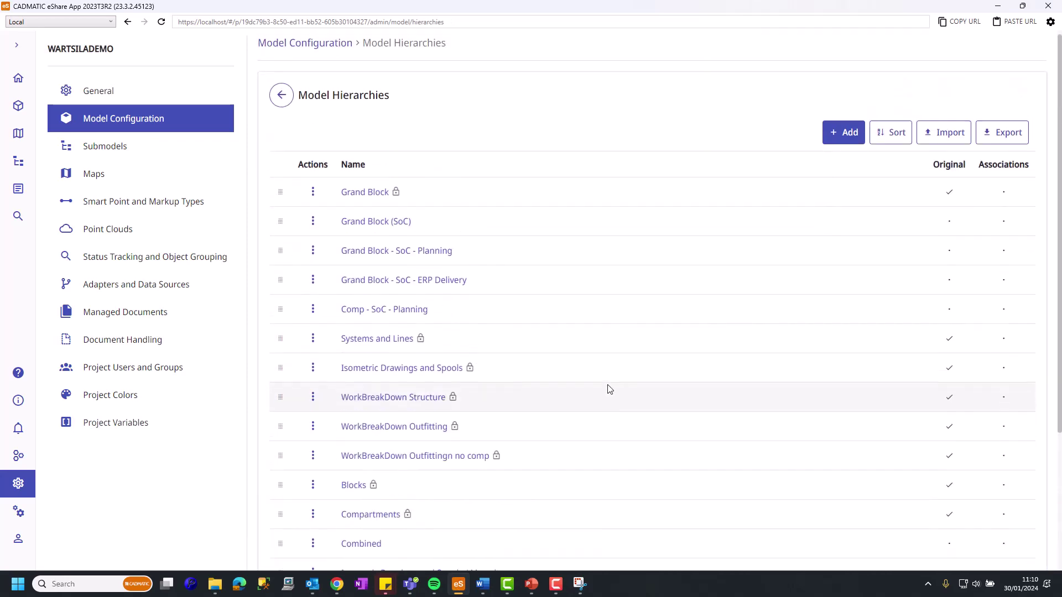
click(316, 49)
click(1002, 112)
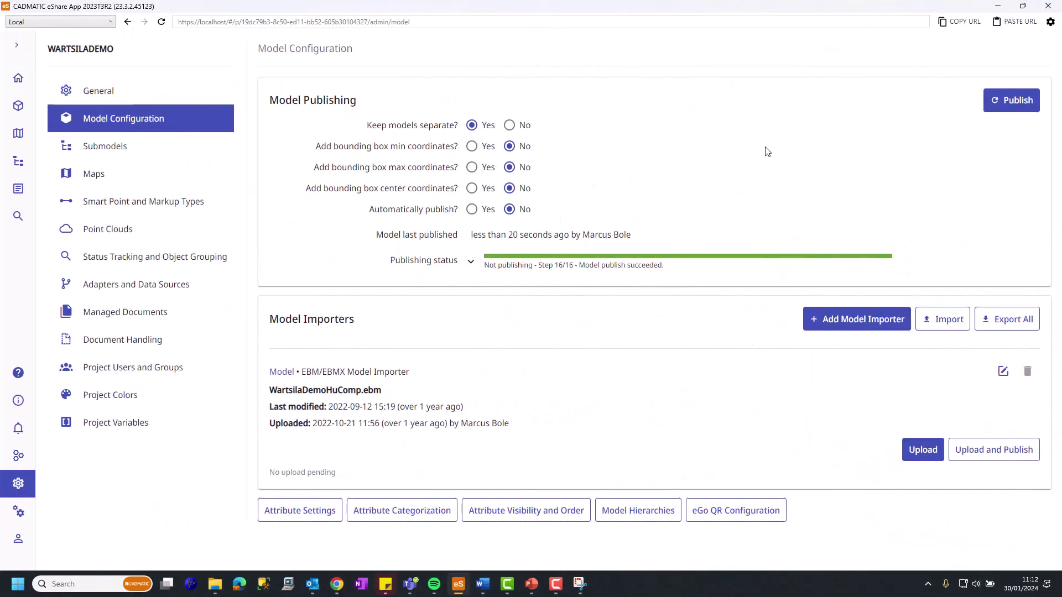
- Open the project's 3D model and update it to the newly published version
click(18, 105)
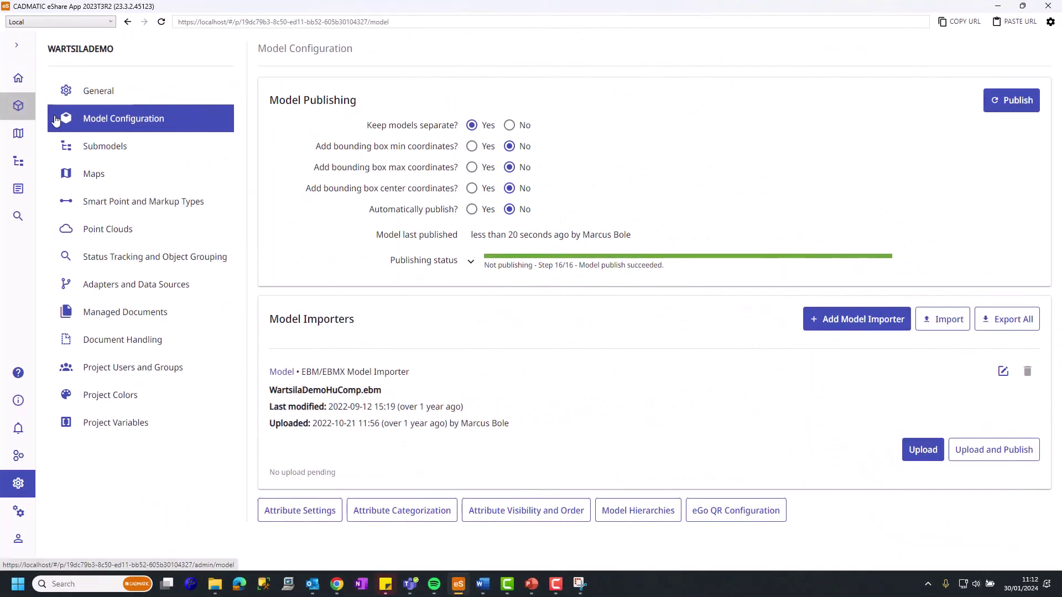
click(17, 107)
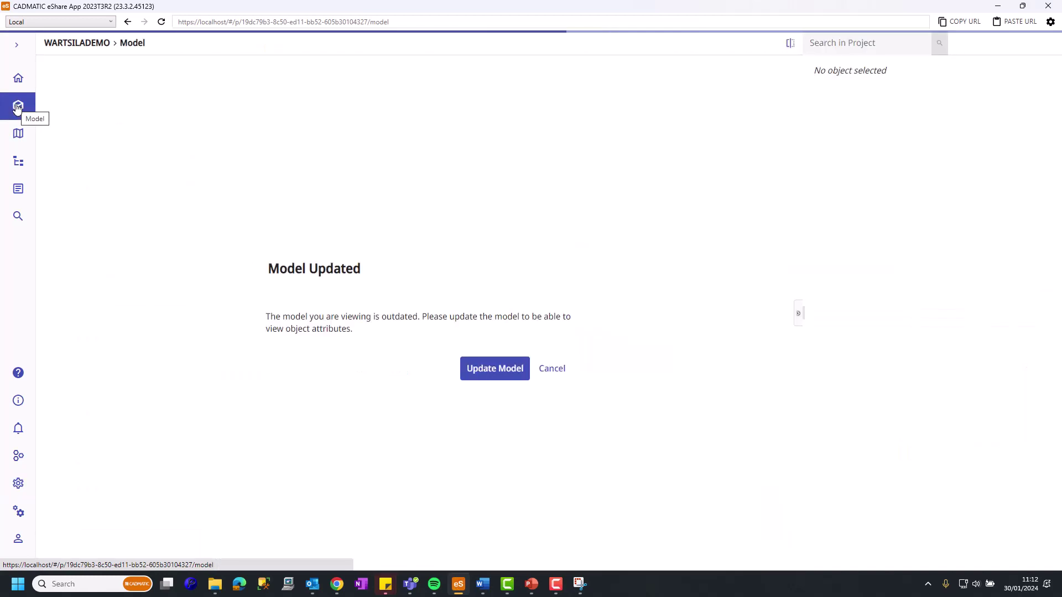
click(508, 373)
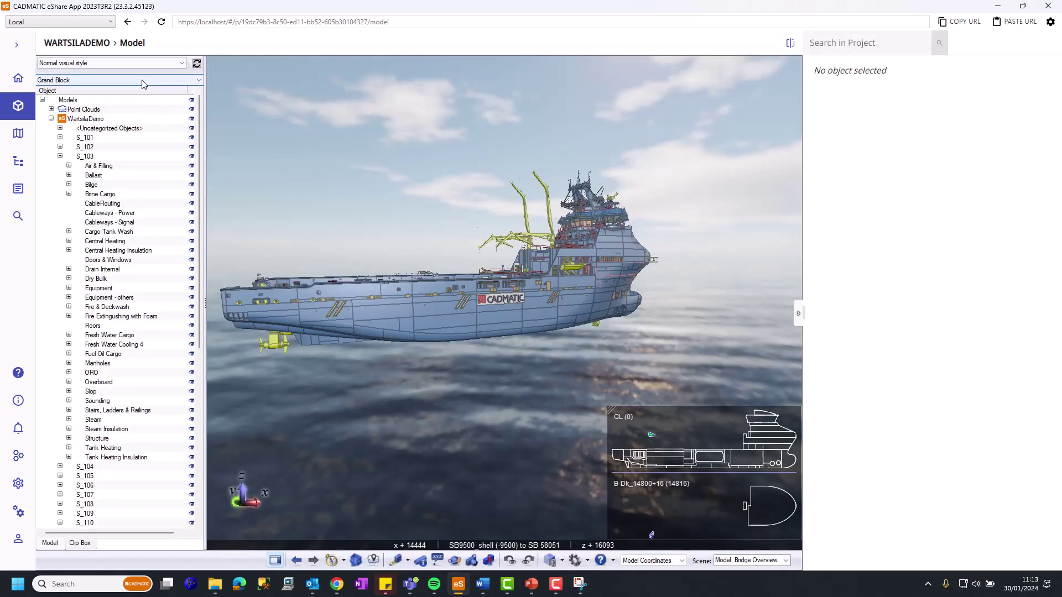
- Switch the model tree to the "Block / Nesting Status / Name" hierarchy
click(142, 81)
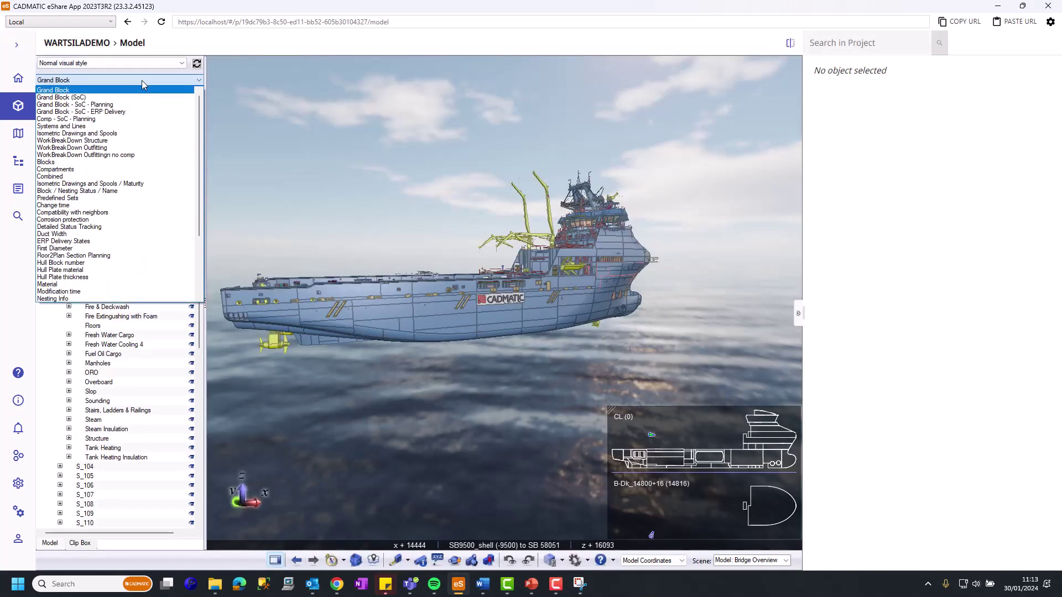
scroll(123, 269, down, 4)
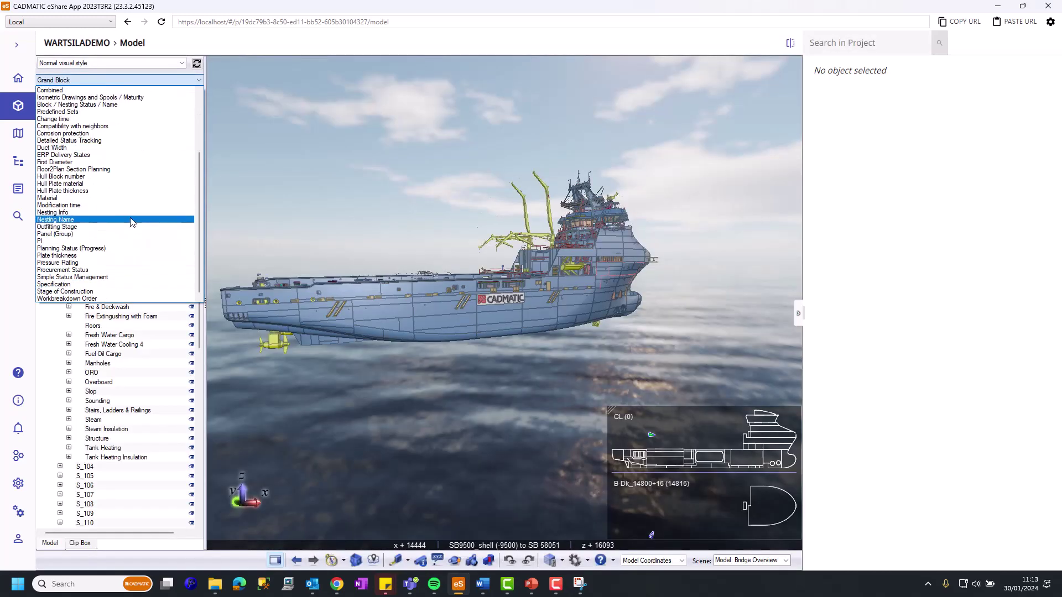
scroll(119, 210, up, 2)
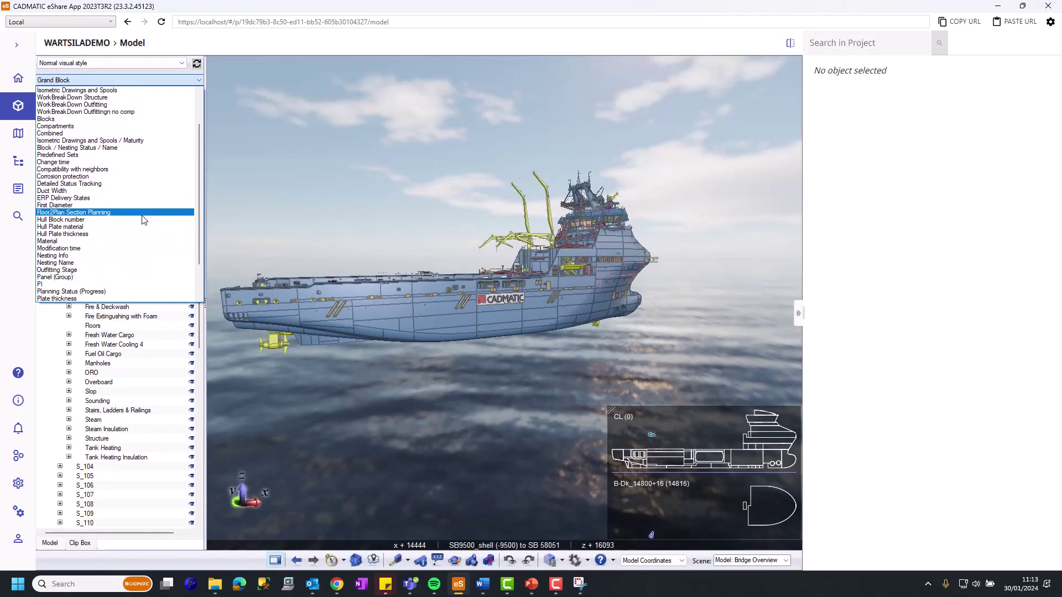
click(109, 148)
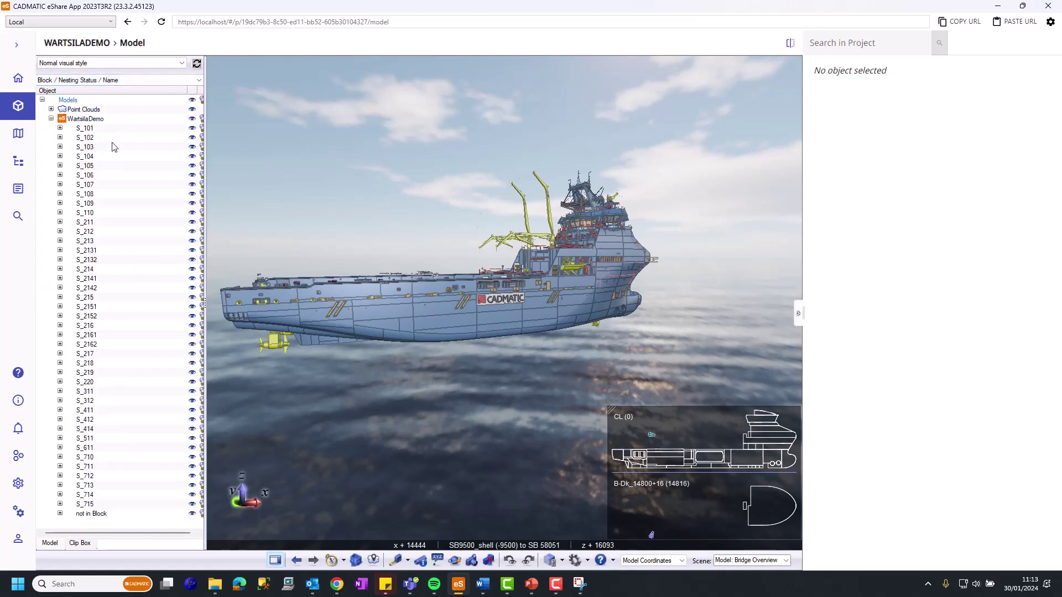
- Expand block S_103 and select its Fully Cut, Fully Nested and Imported groups in turn to review them
click(59, 147)
click(86, 148)
click(102, 160)
click(105, 166)
click(91, 175)
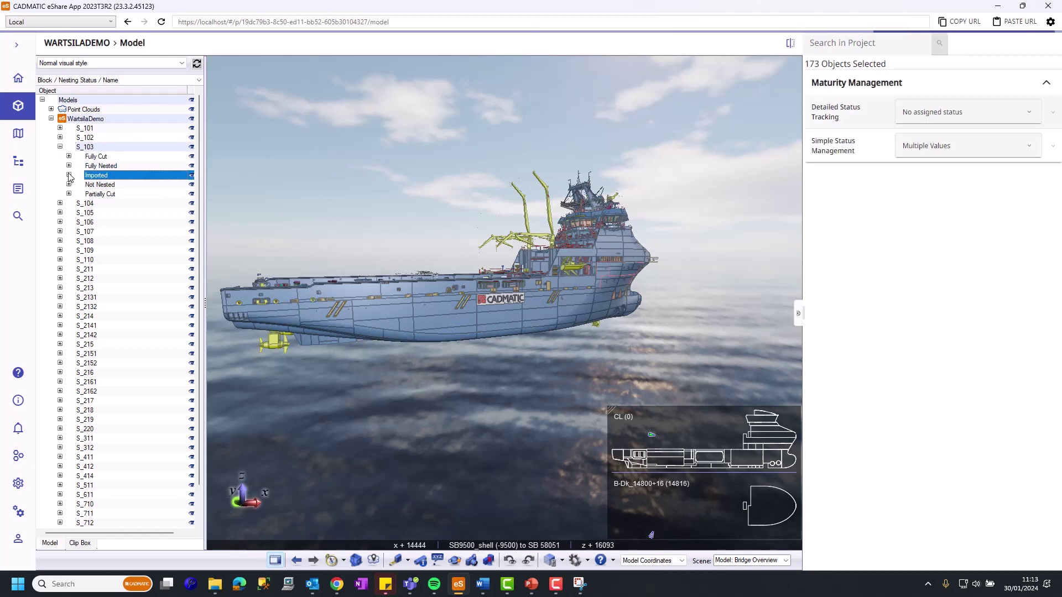
click(69, 166)
click(84, 185)
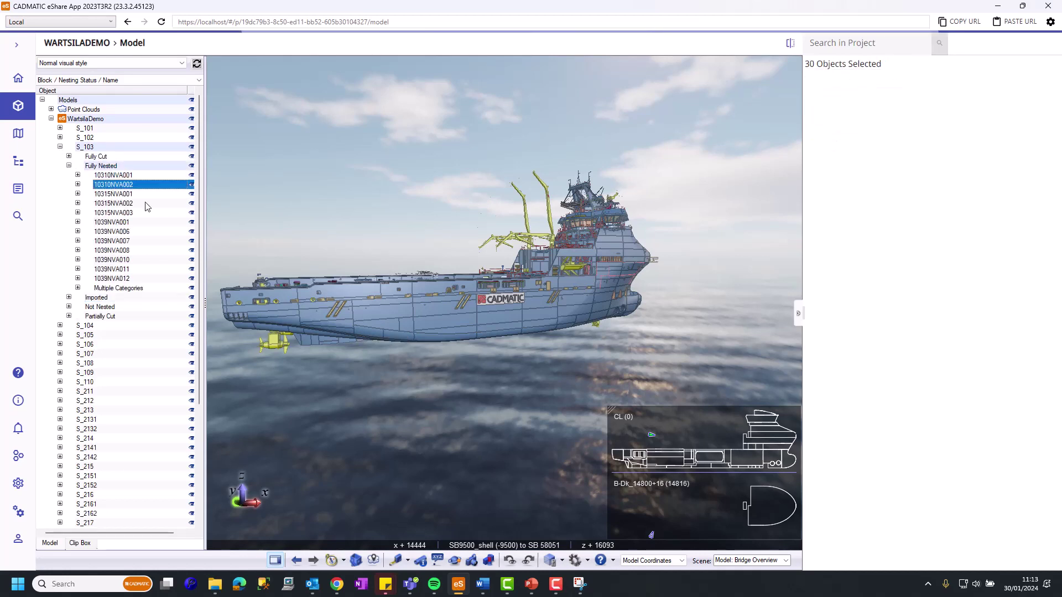
click(78, 184)
click(87, 204)
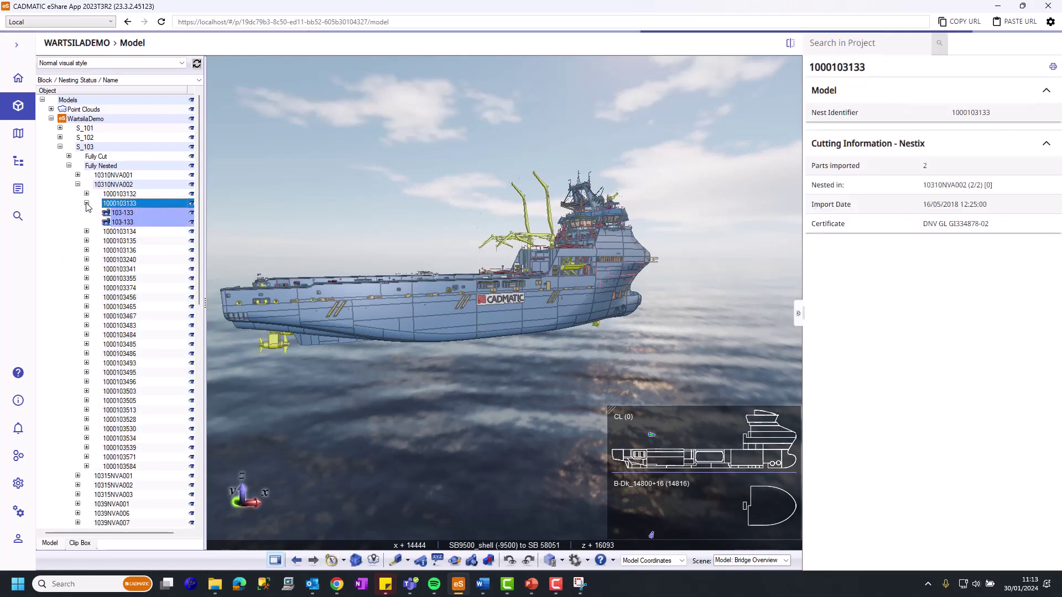
click(122, 222)
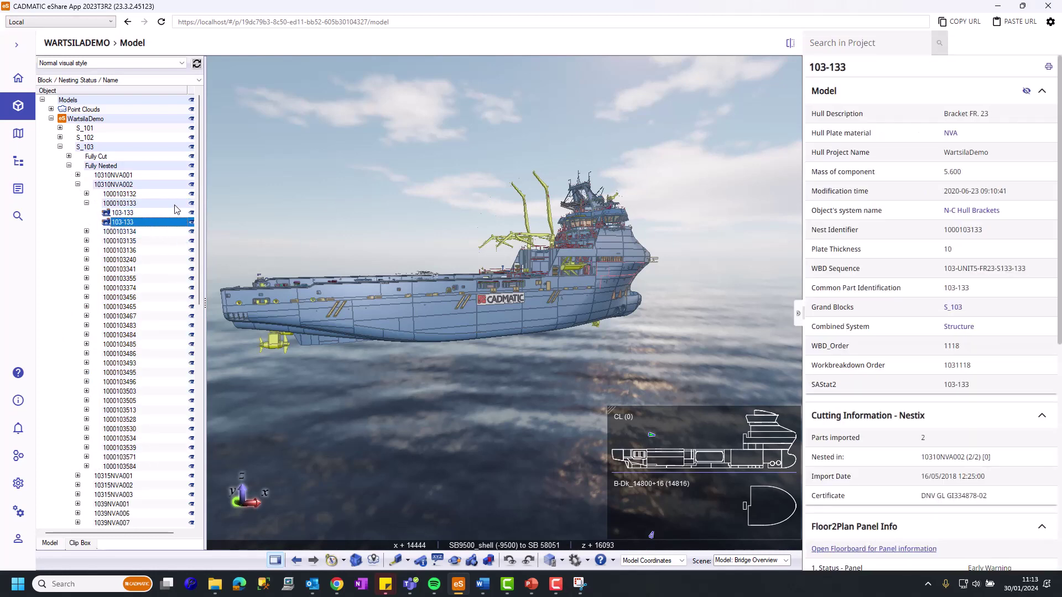
click(157, 203)
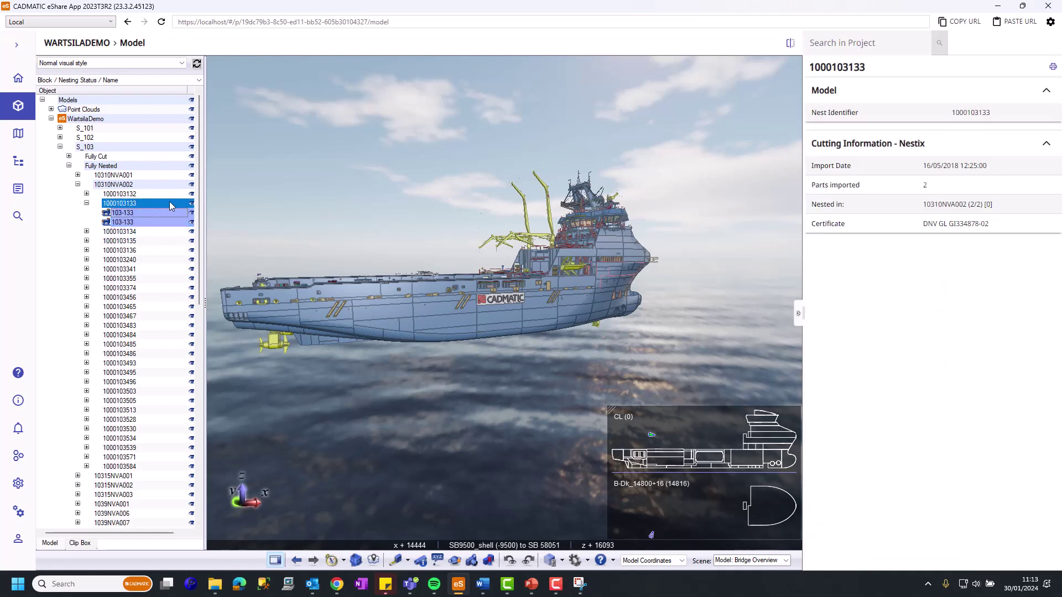
right_click(172, 206)
click(225, 245)
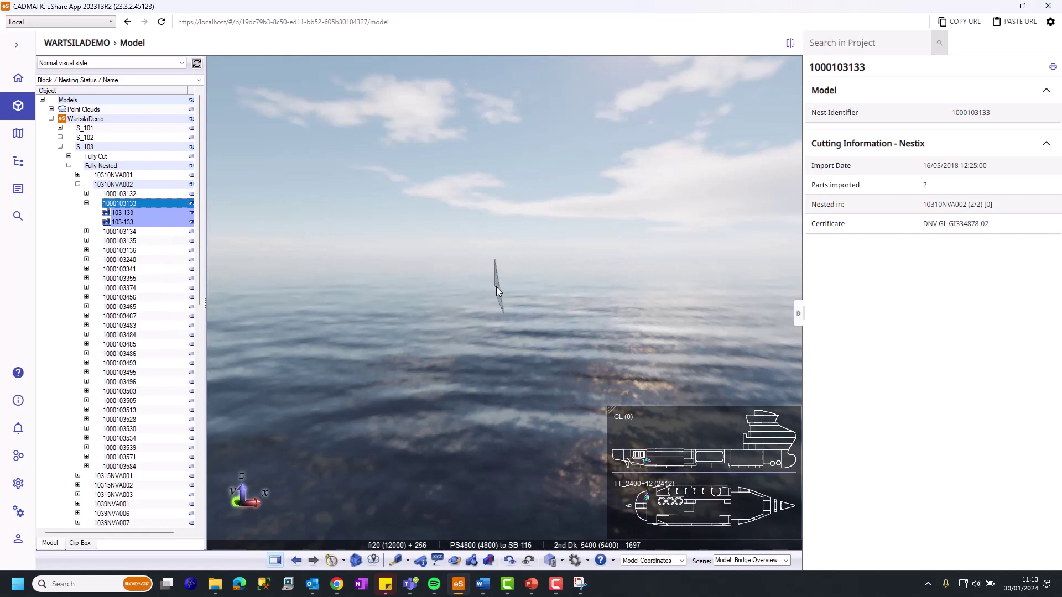
mouse_move(497, 288)
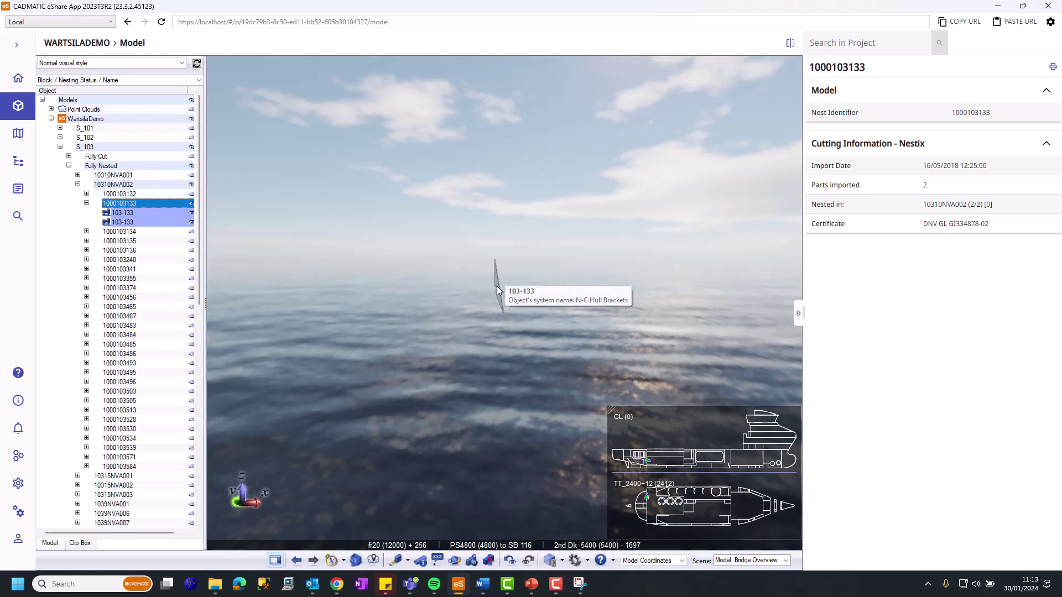